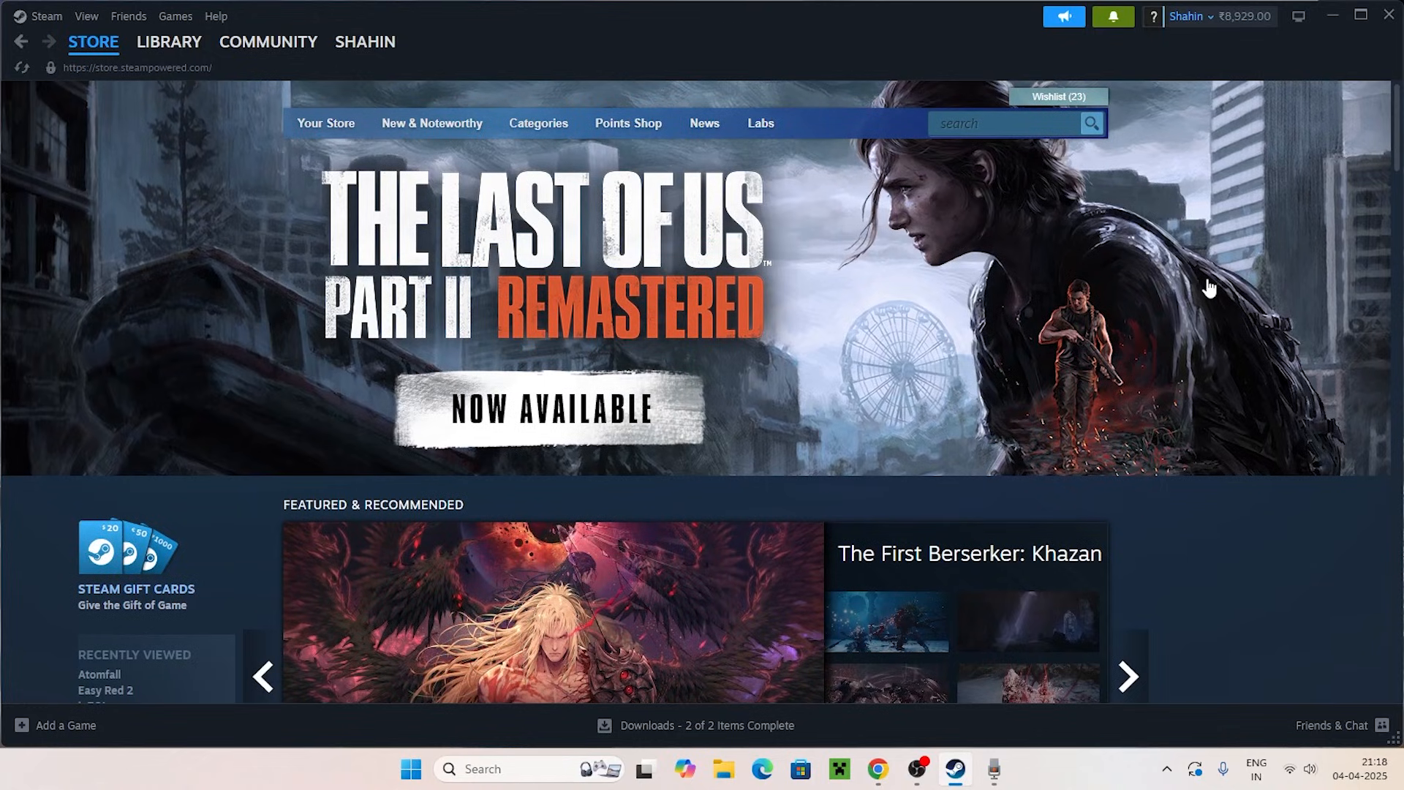
Minimize Steam, open Windows Settings to review the Windows Update status, and close Settings.
scroll(1210, 288, "down", 3)
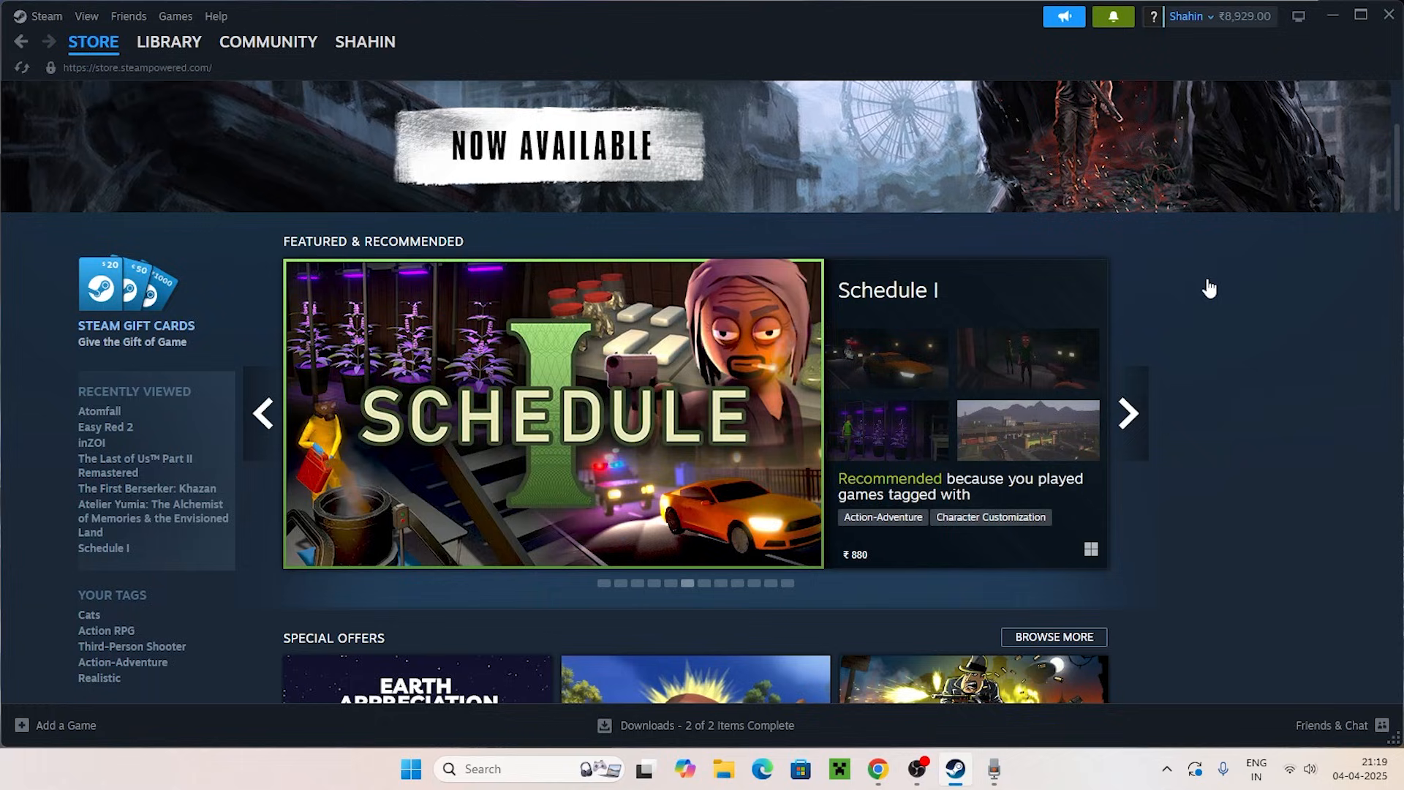
left_click(1333, 15)
left_click(510, 771)
type("set")
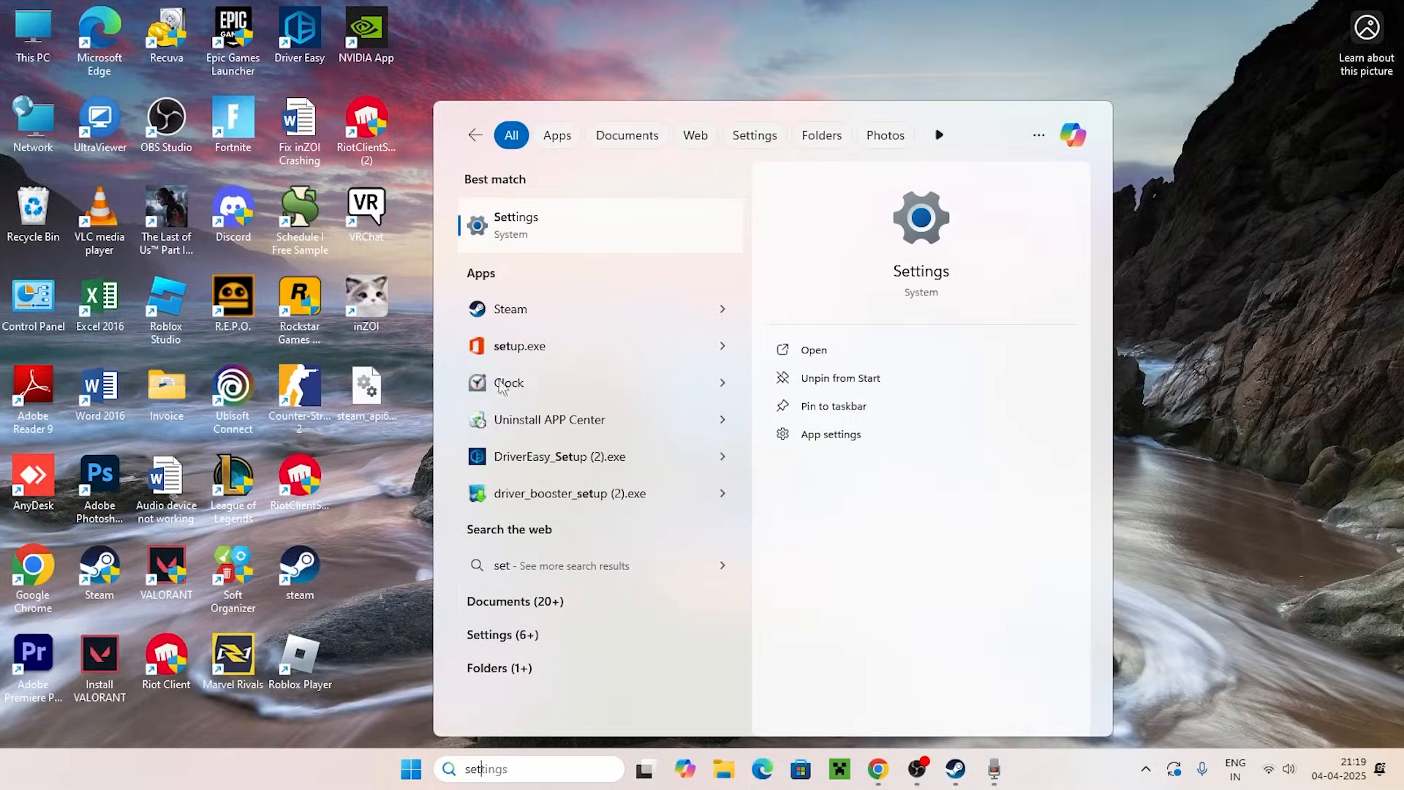
left_click(512, 234)
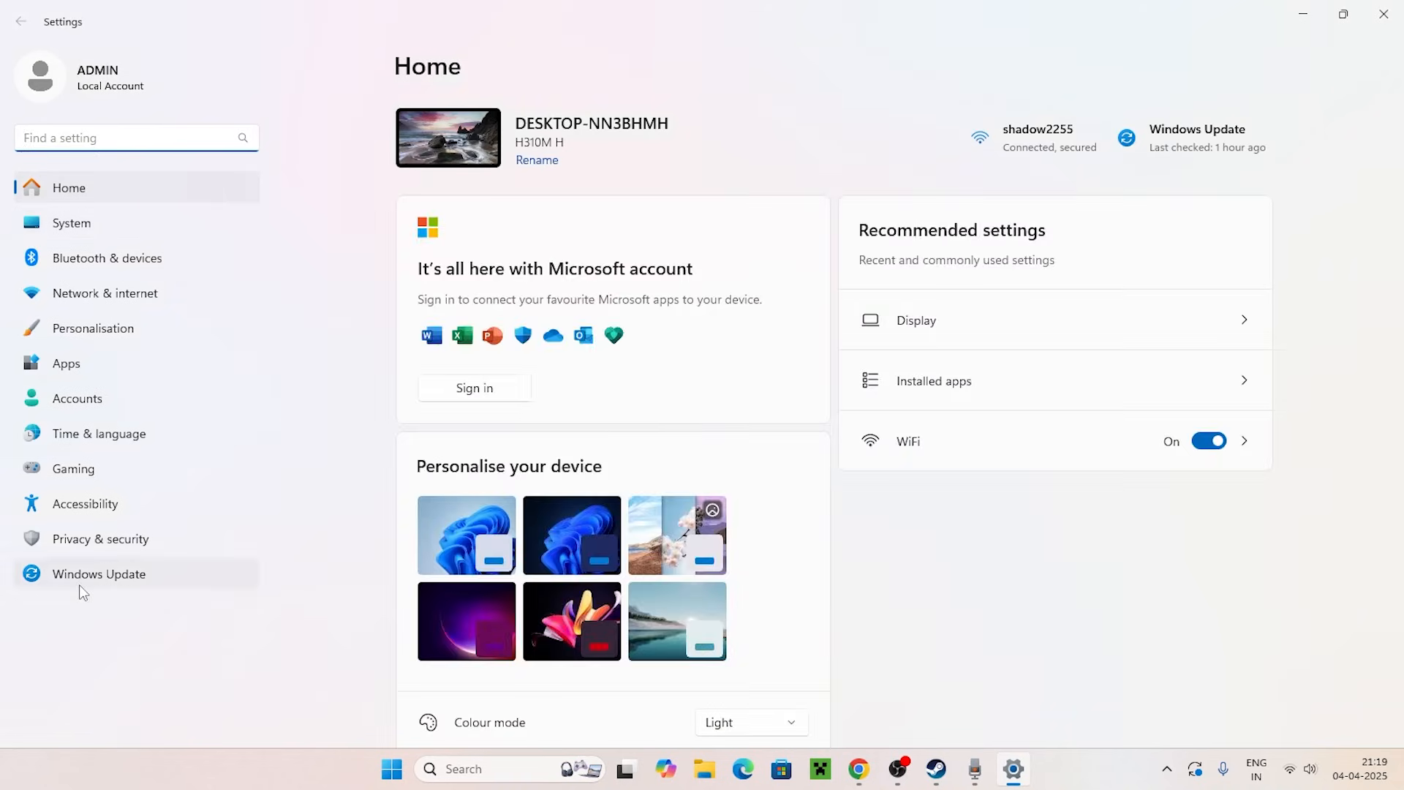
left_click(79, 580)
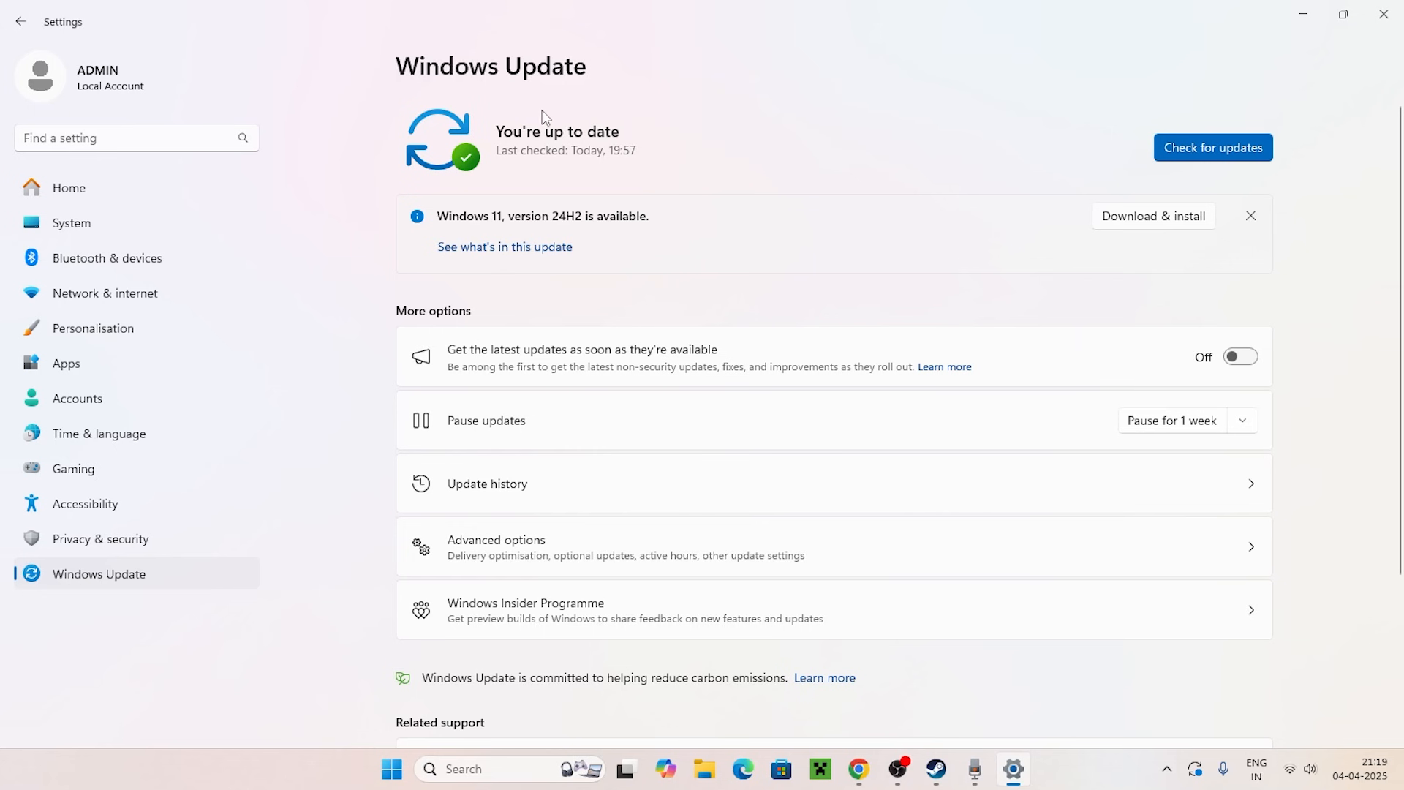
left_click(1383, 14)
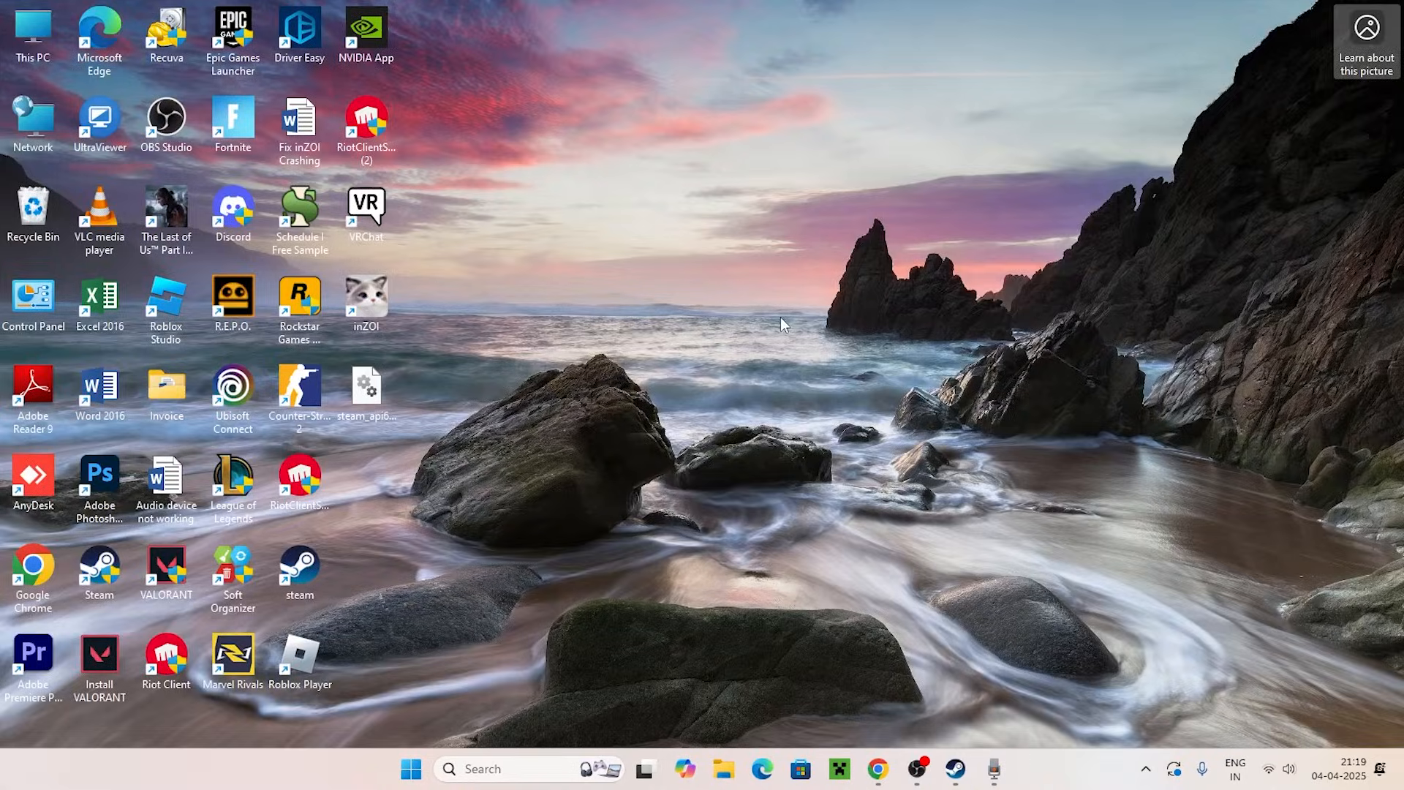
Open Command Prompt as administrator and release the current IP address with ipconfig /release.
left_click(468, 769)
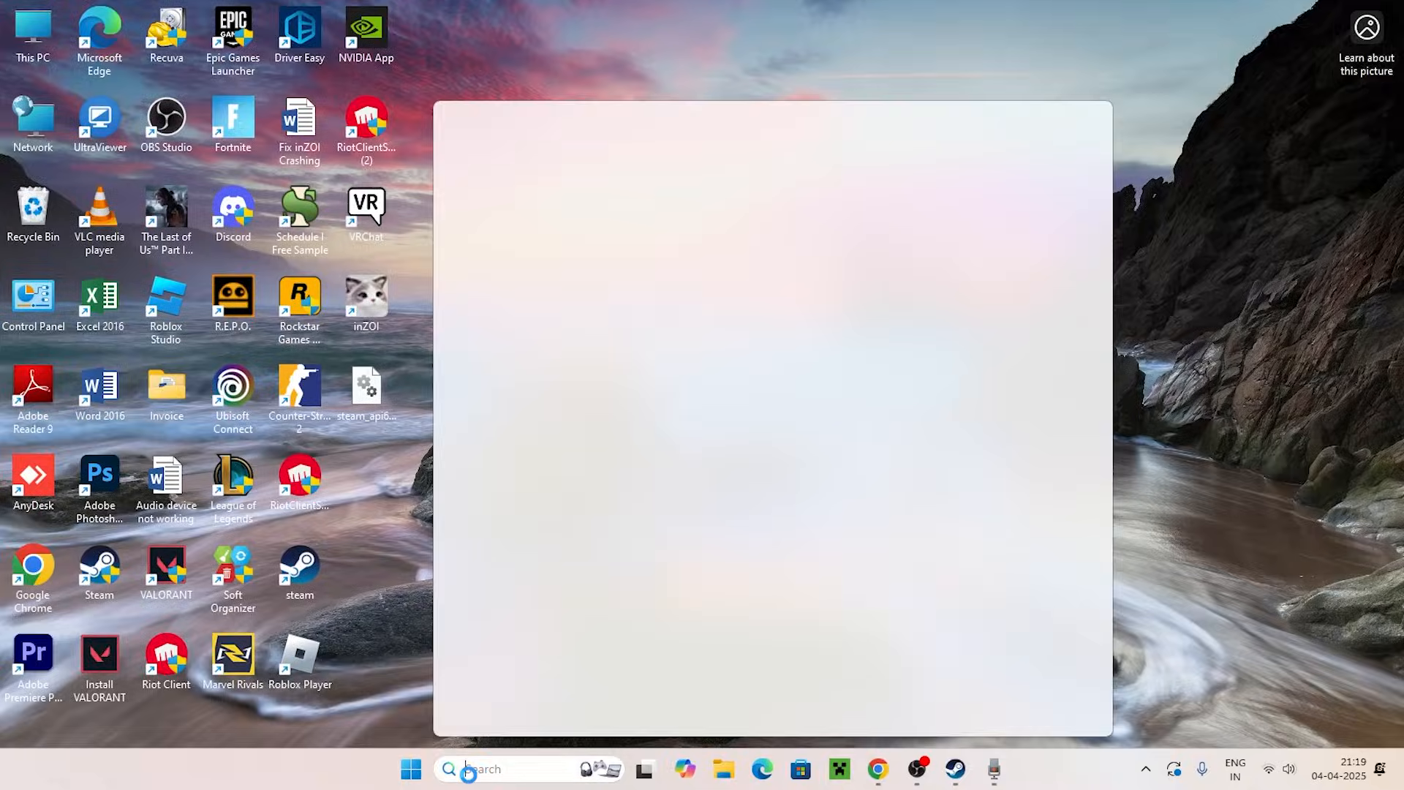
type("cmd")
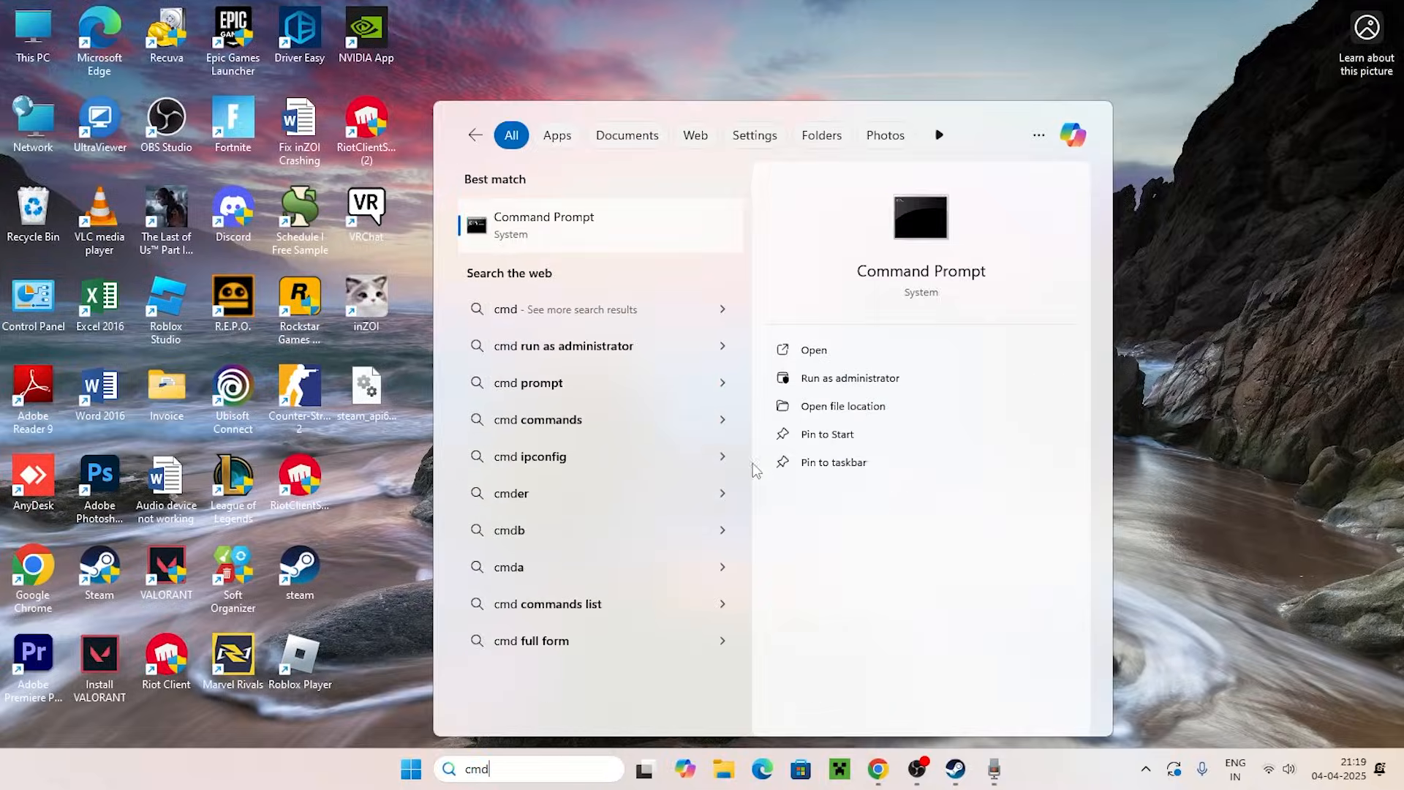
left_click(814, 378)
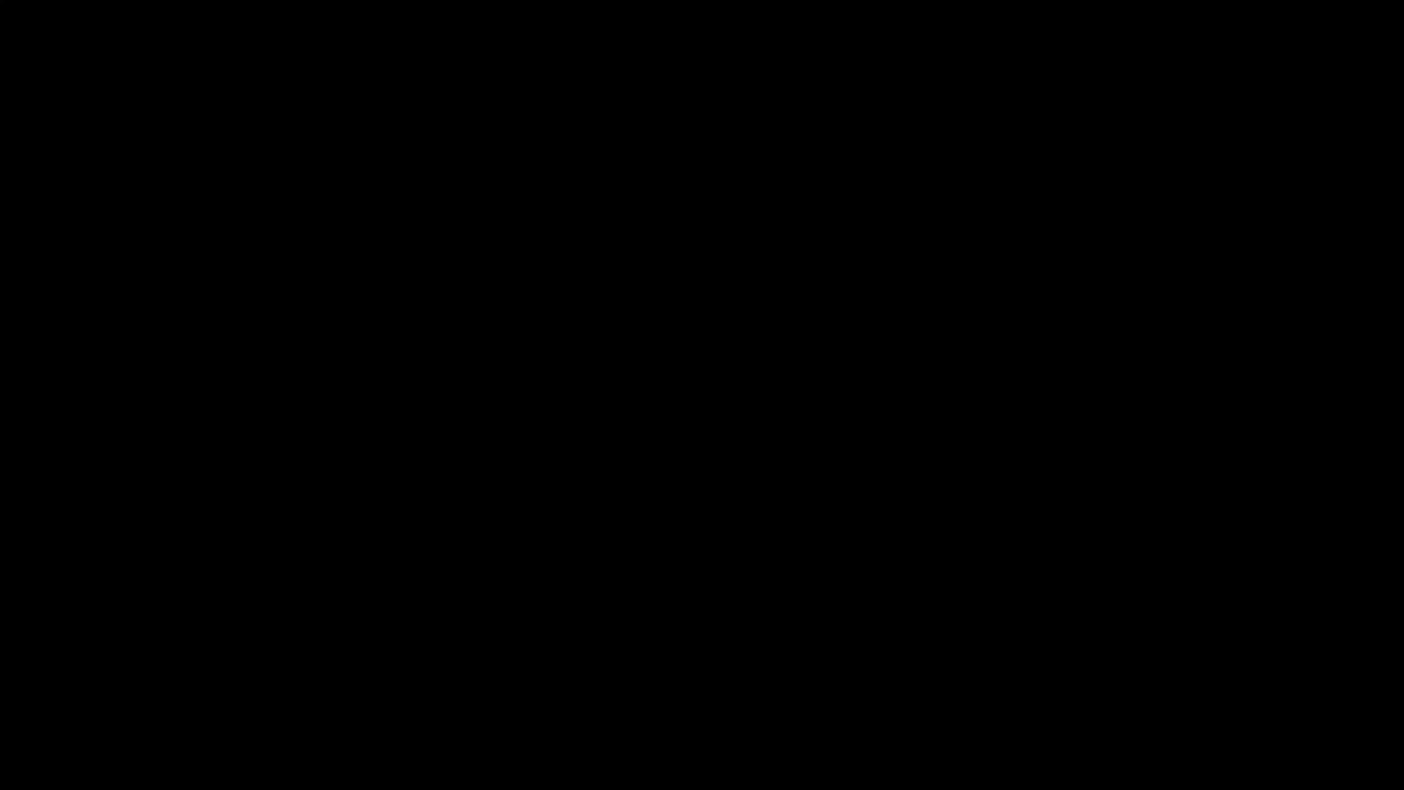
type("ip")
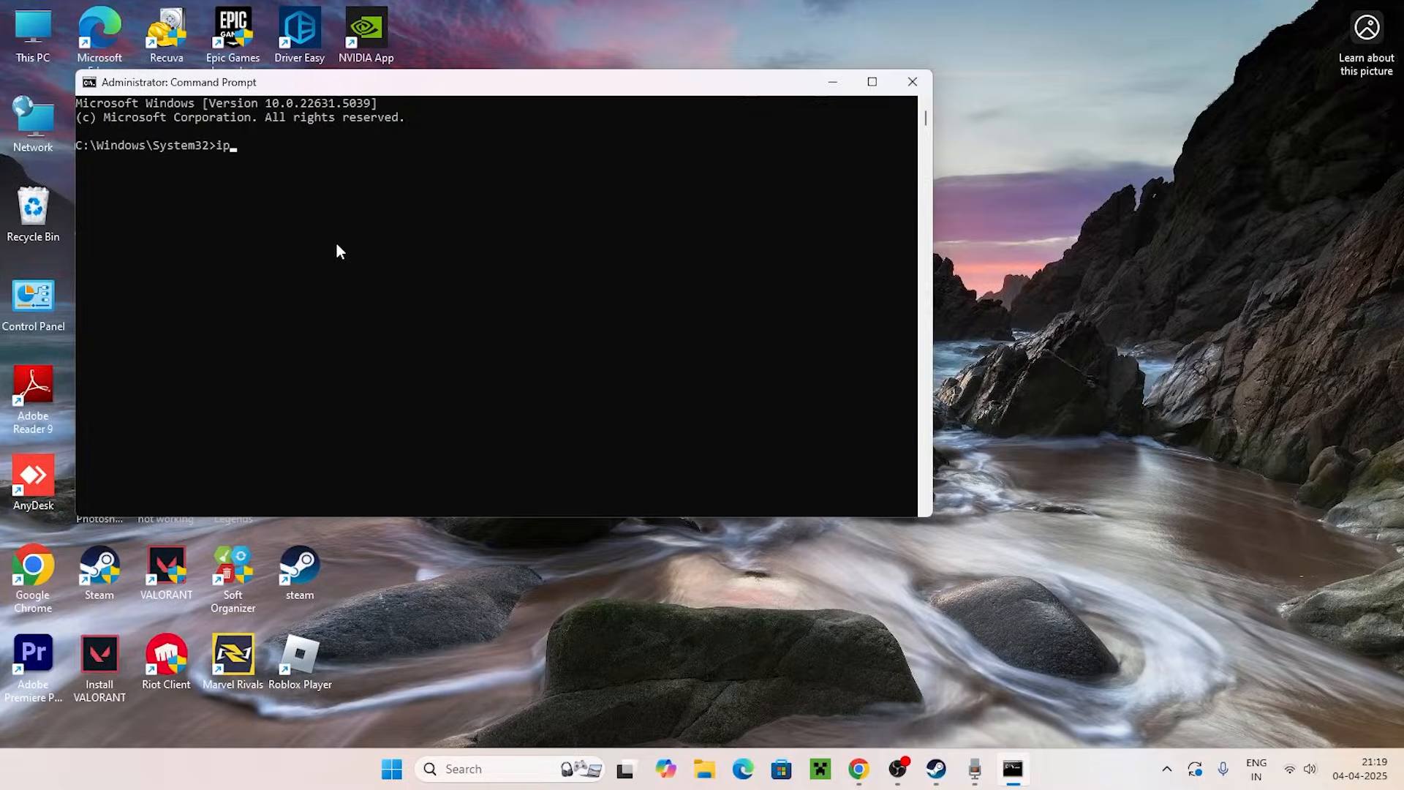
type("config /release")
key("Return")
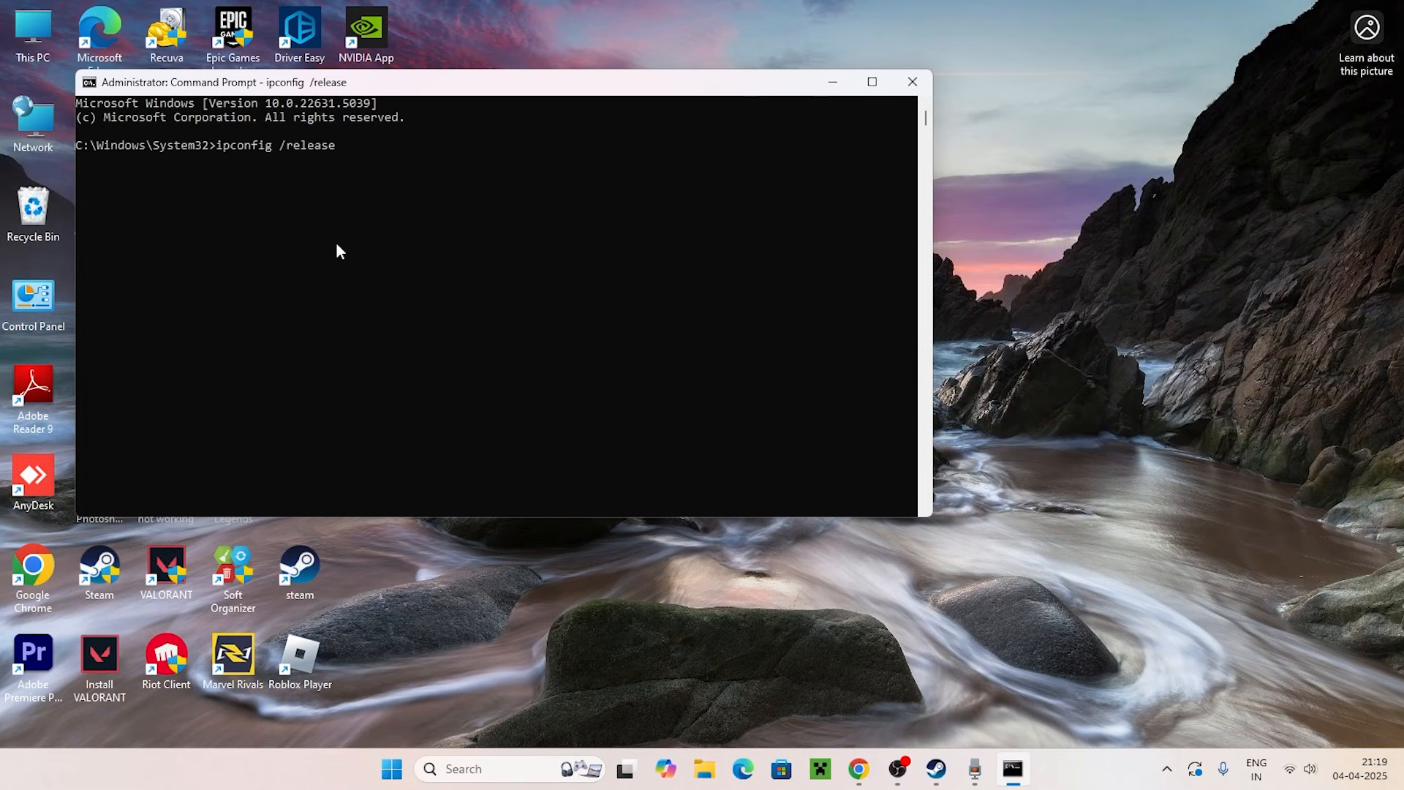
Request a new IP address by running ipconfig /renew.
type("i")
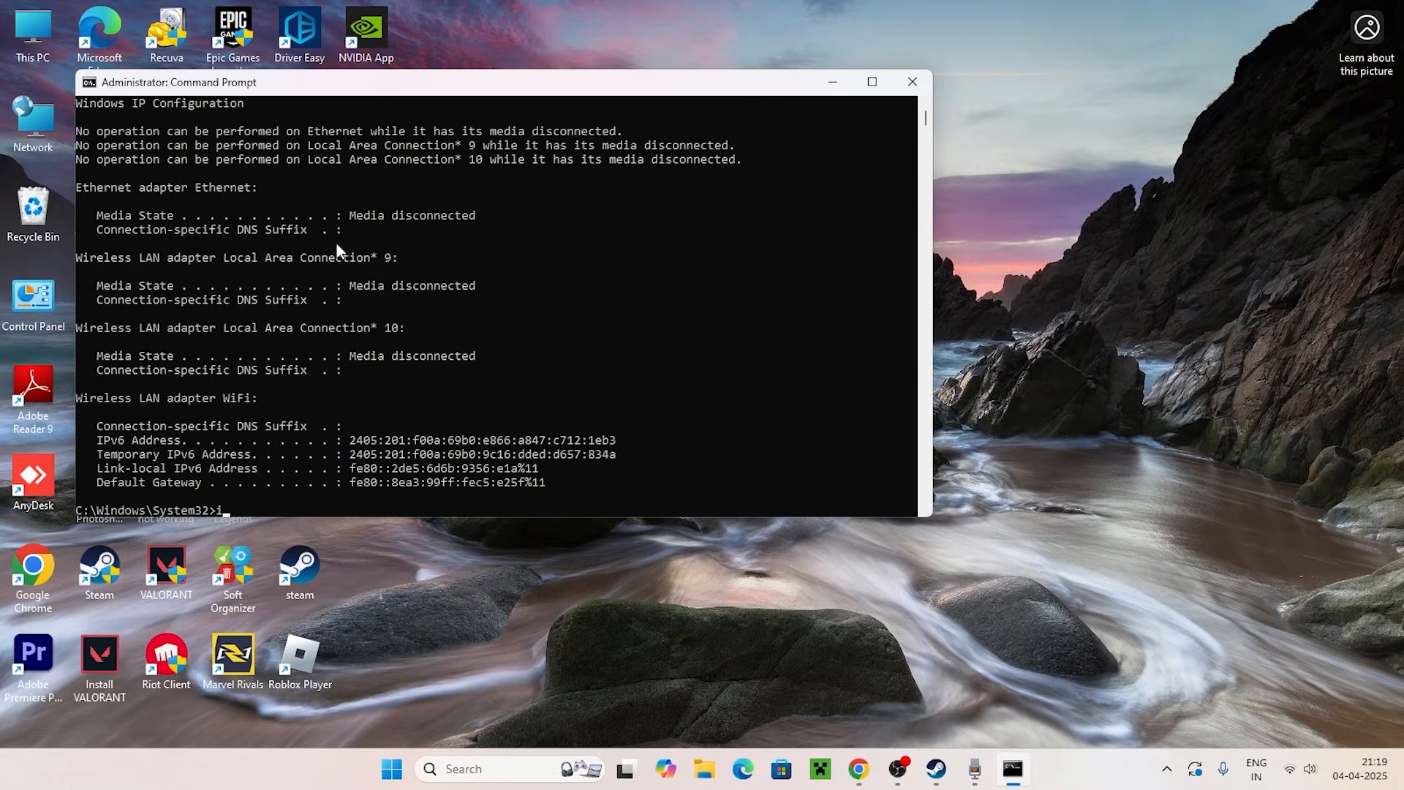
type("pconfig /renew")
key("Return")
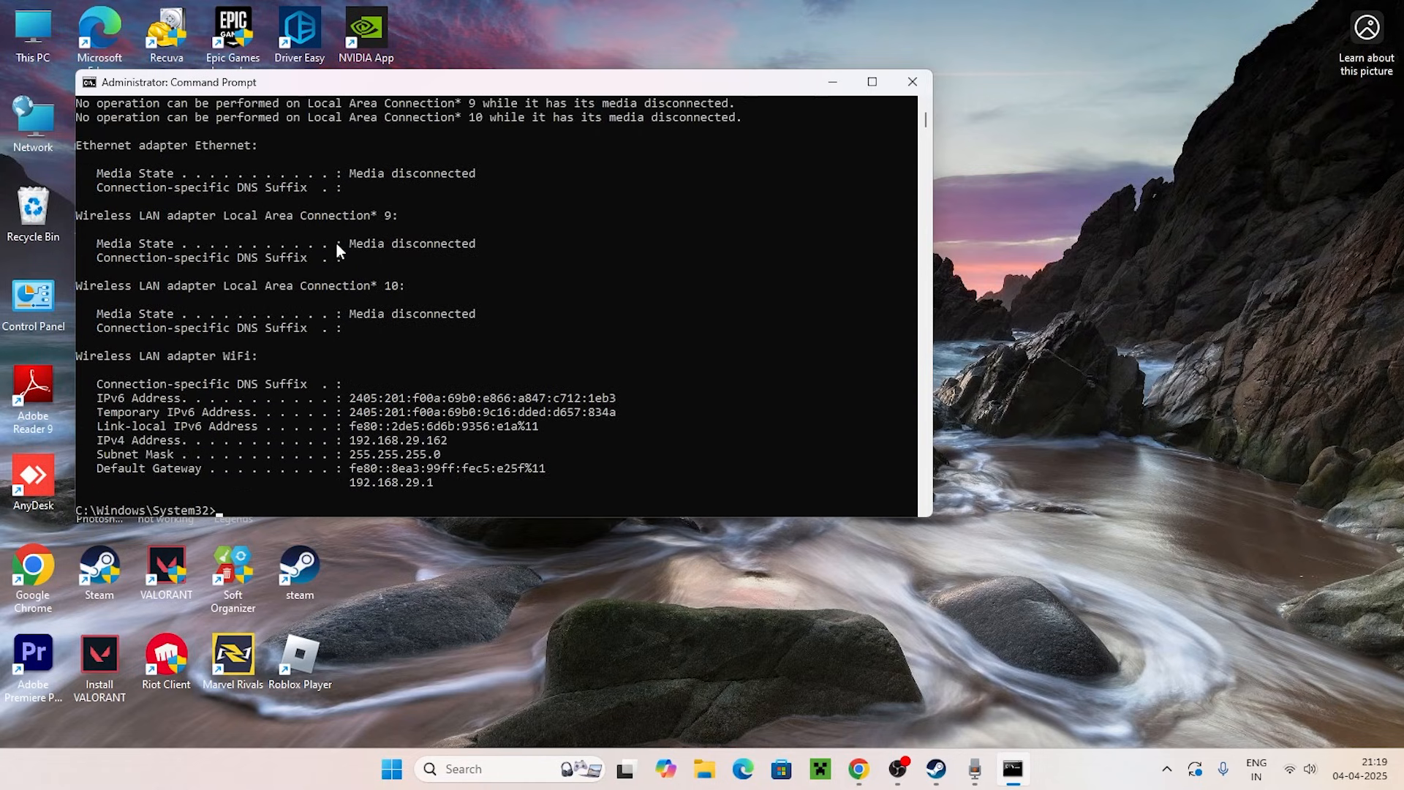
Try to flush the DNS cache with ipconfig \flushdns, and close the Command Prompt window.
type("ipconfig \\flushdns")
key("Return")
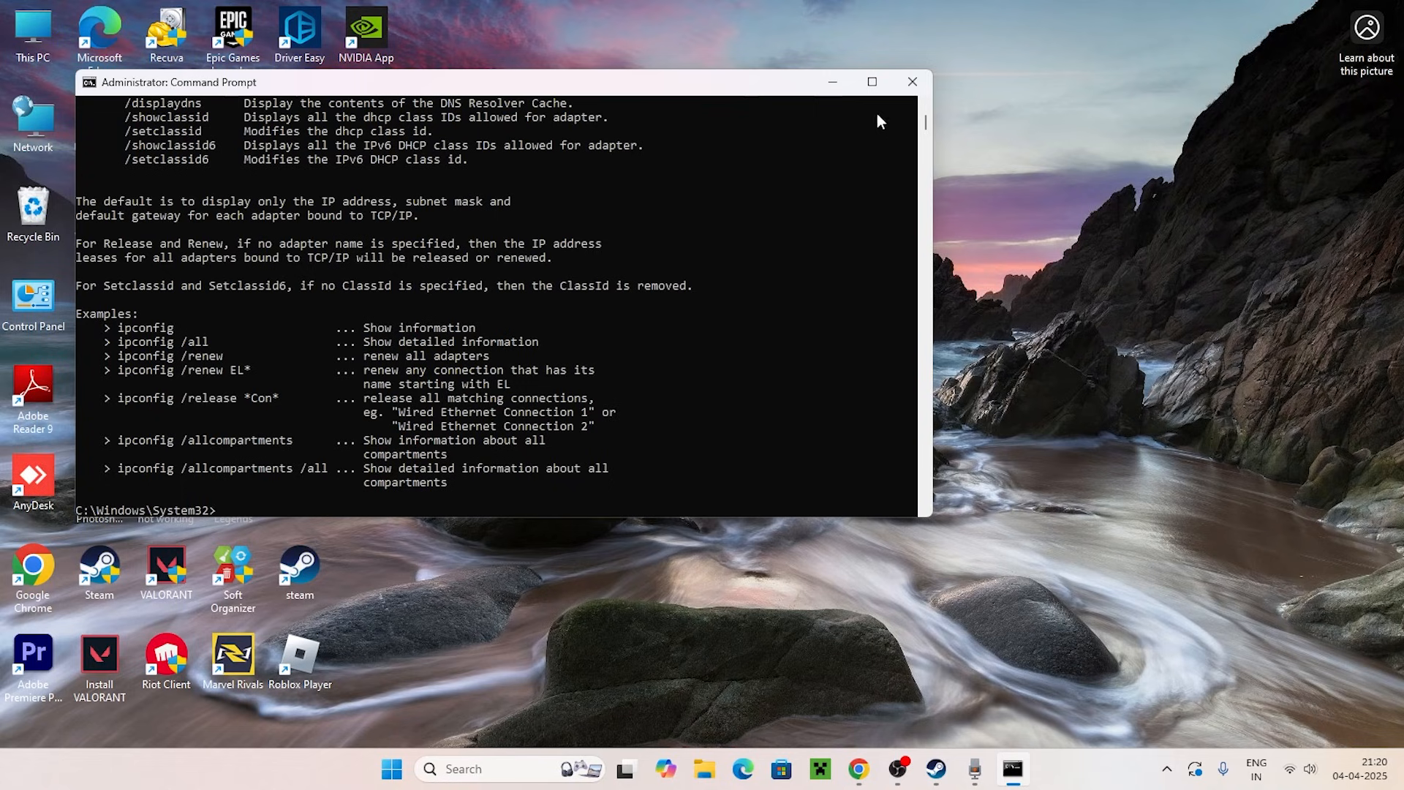
left_click(912, 84)
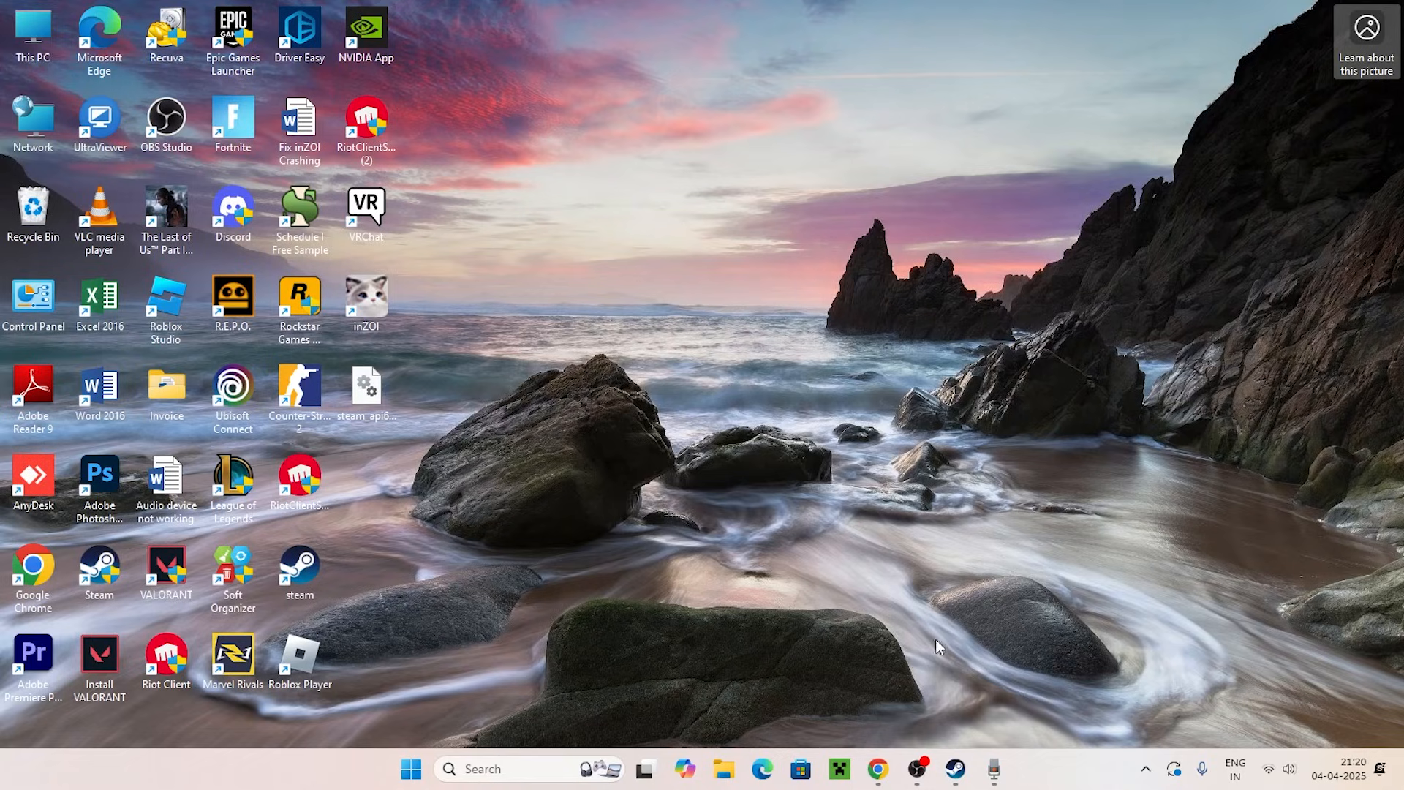
left_click(957, 779)
left_click(957, 779)
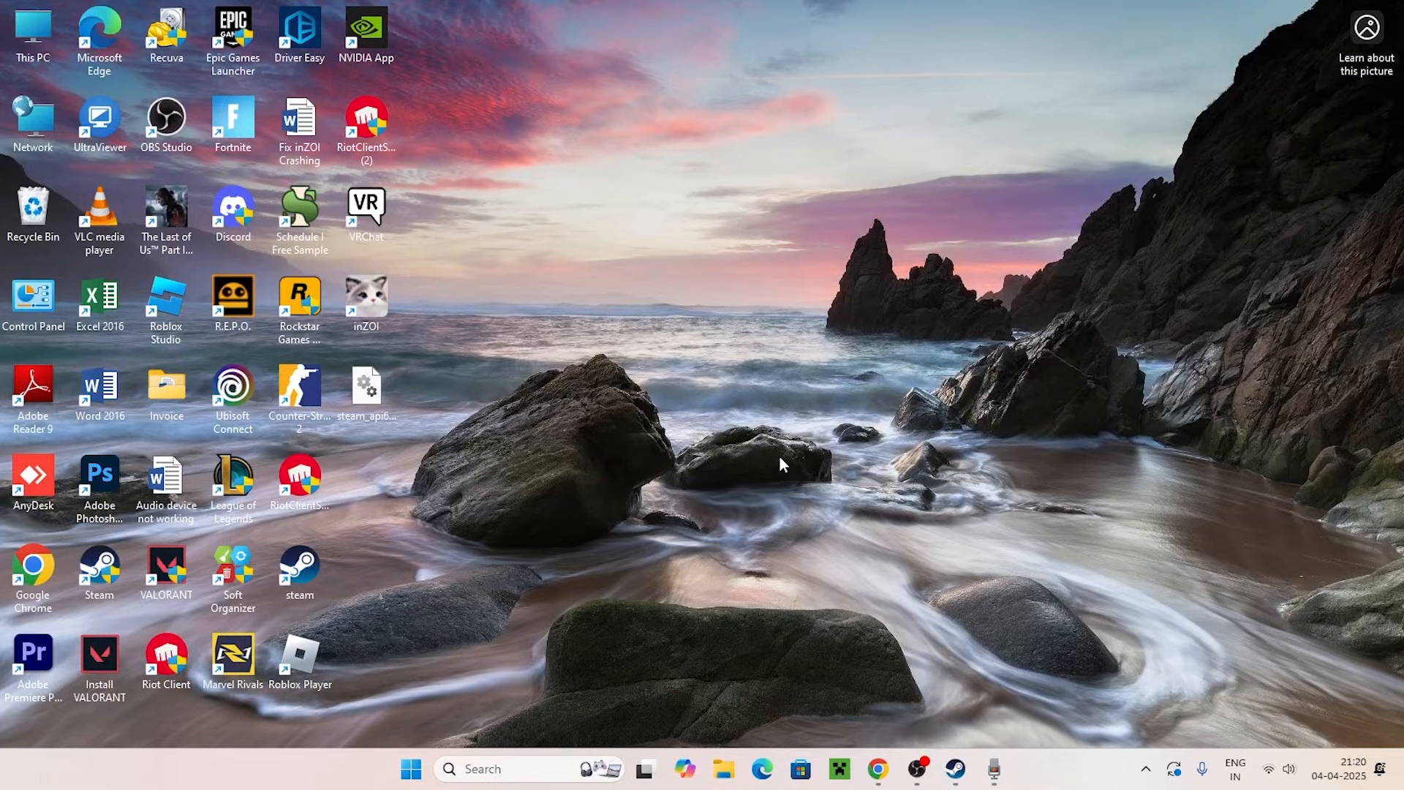
Open Task Manager and sort the processes by memory usage, highest first.
left_click(506, 779)
type("task")
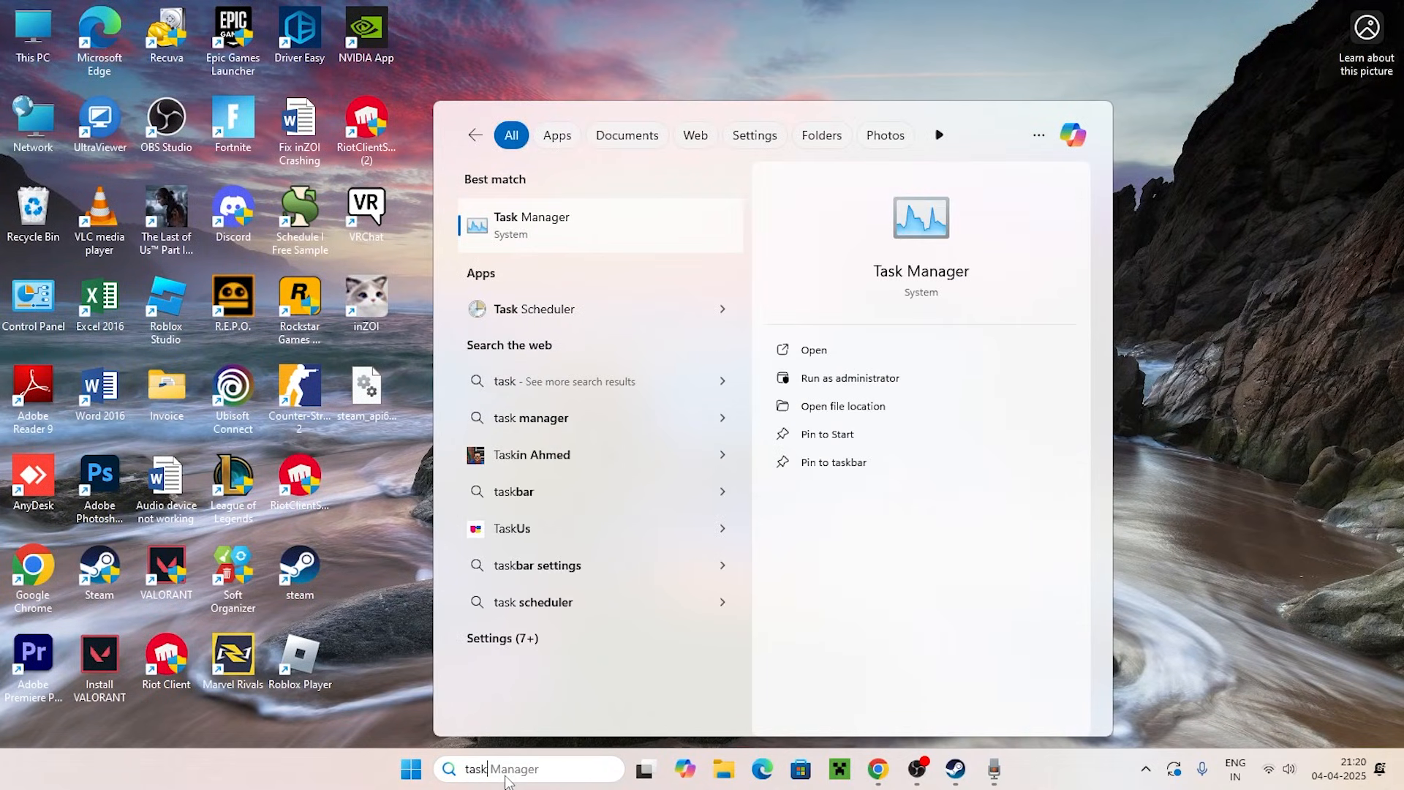
left_click(532, 216)
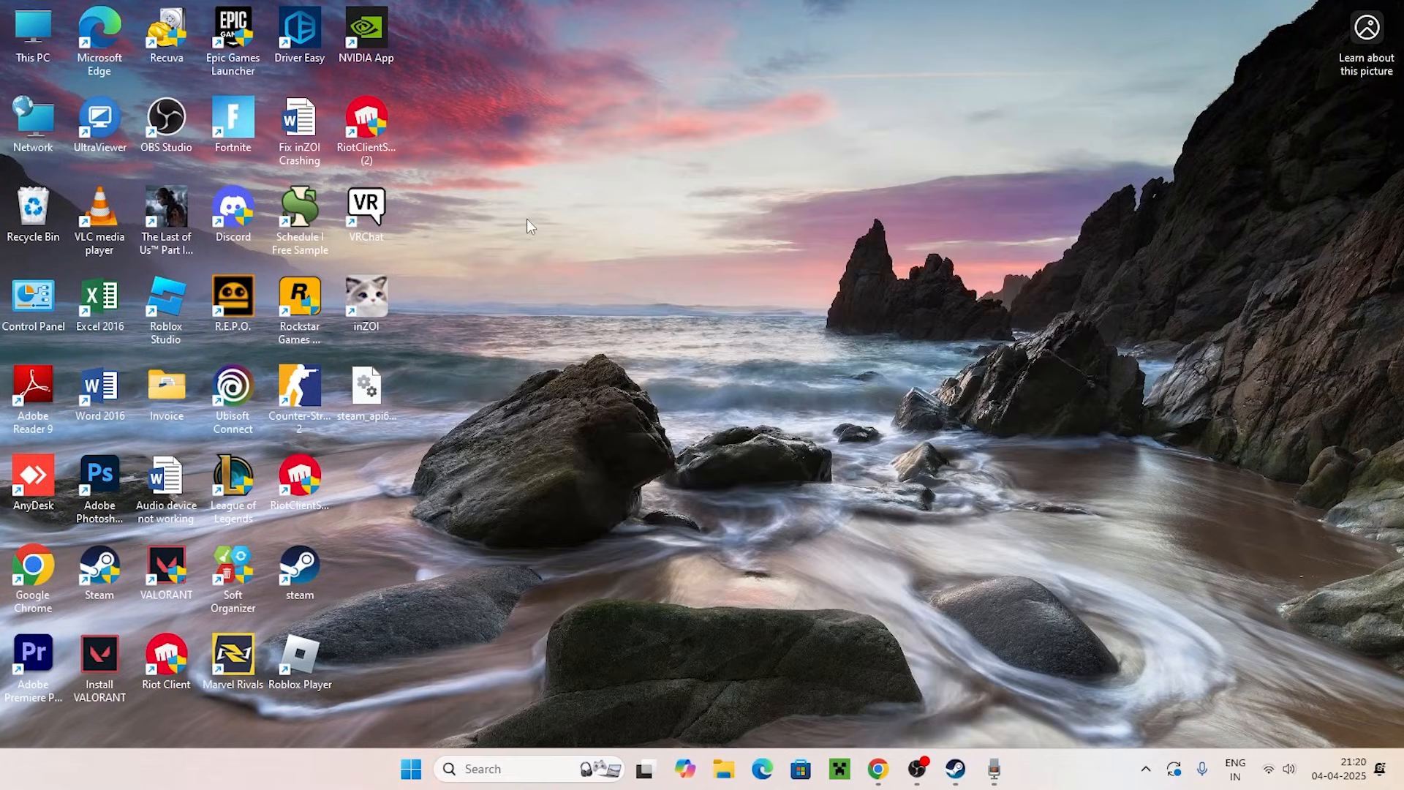
left_click(386, 14)
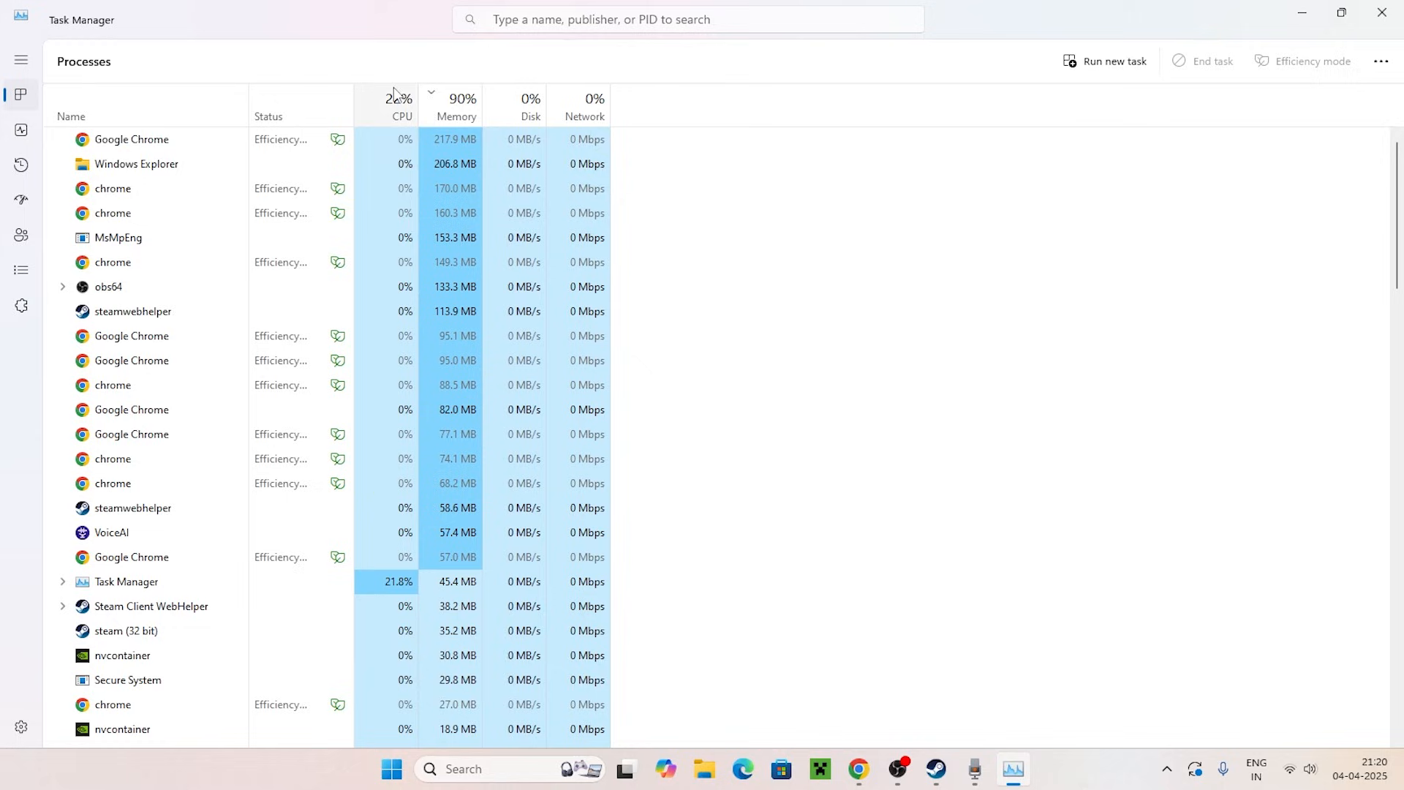
left_click(462, 109)
scroll(121, 144, "down", 1)
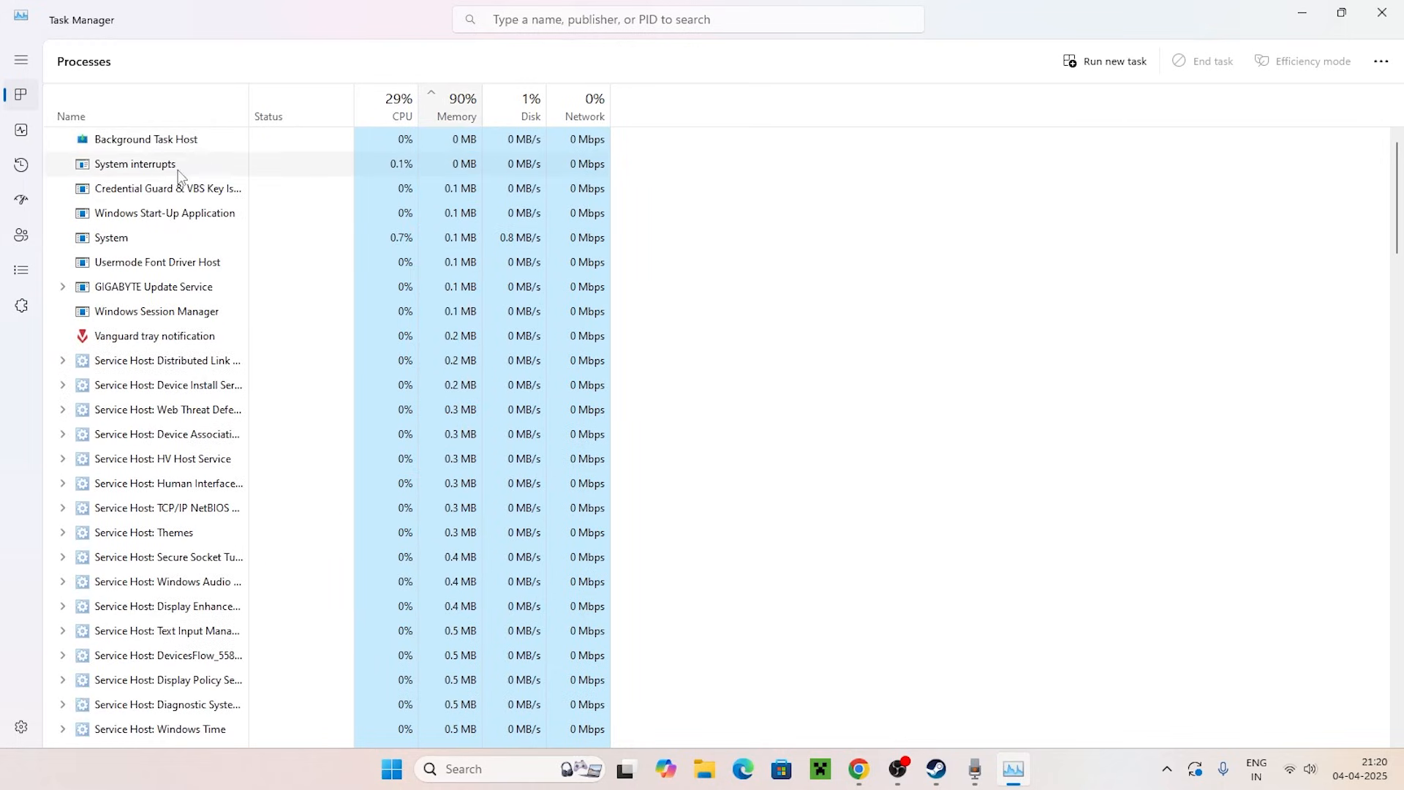
left_click(448, 117)
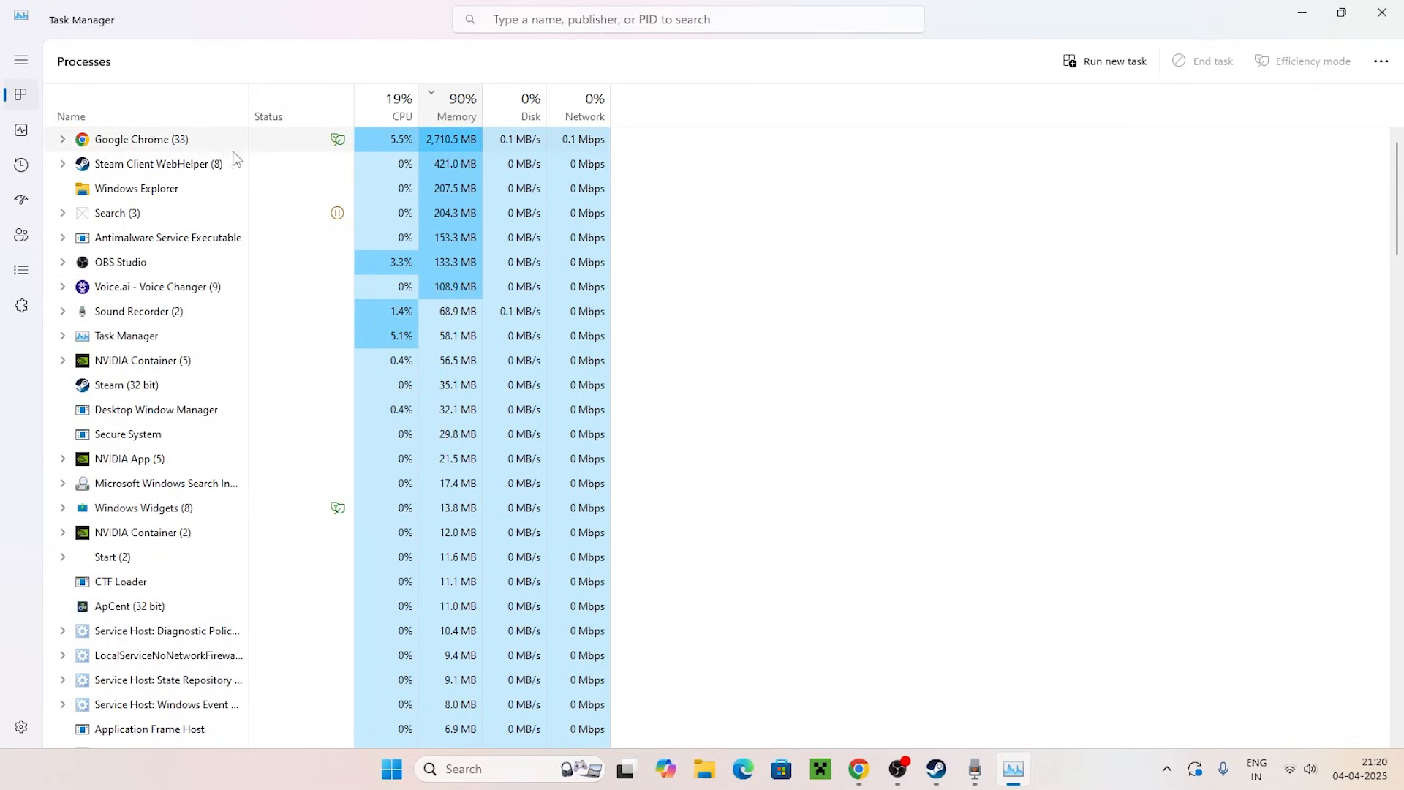
End the NVIDIA Container (5) and NVIDIA App background processes, and close Task Manager.
right_click(143, 361)
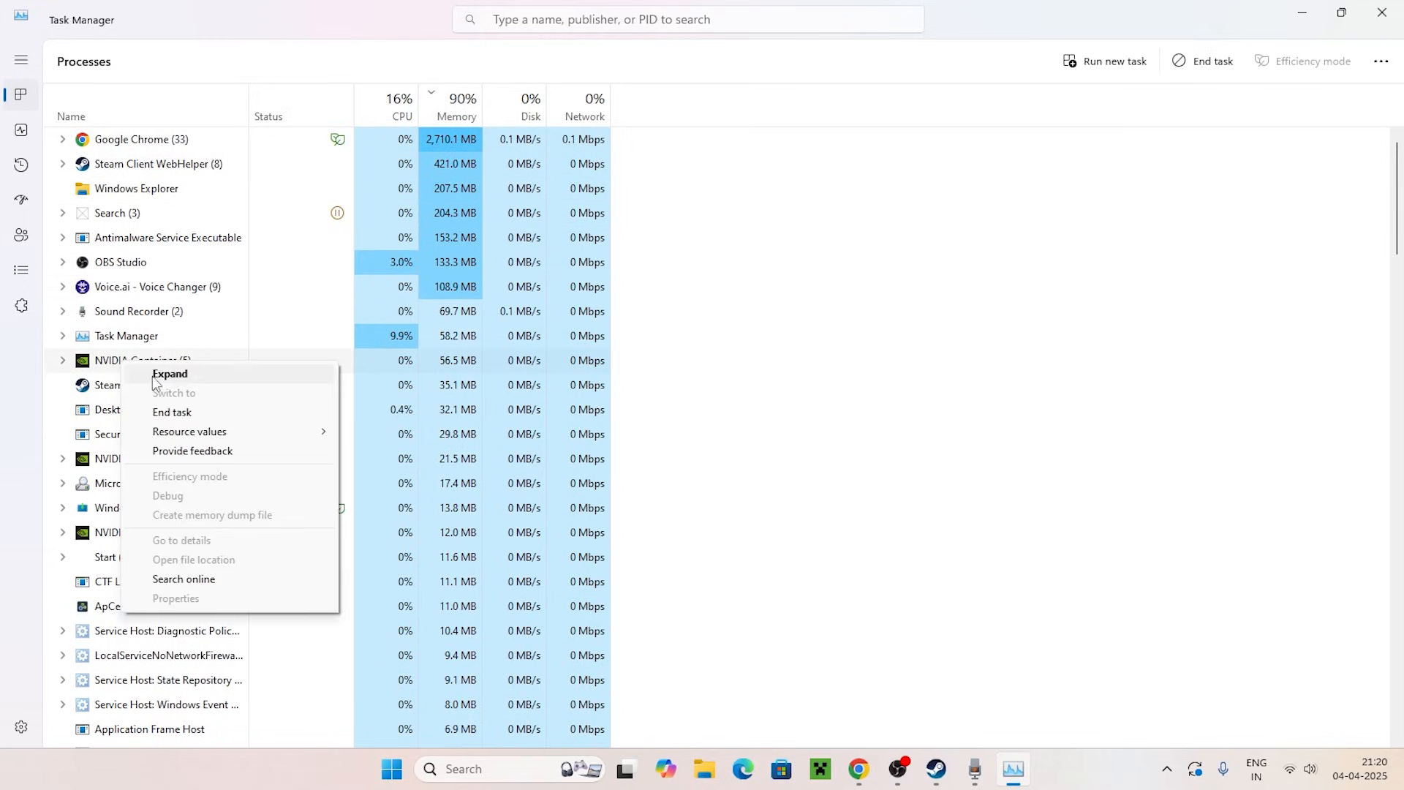
left_click(103, 331)
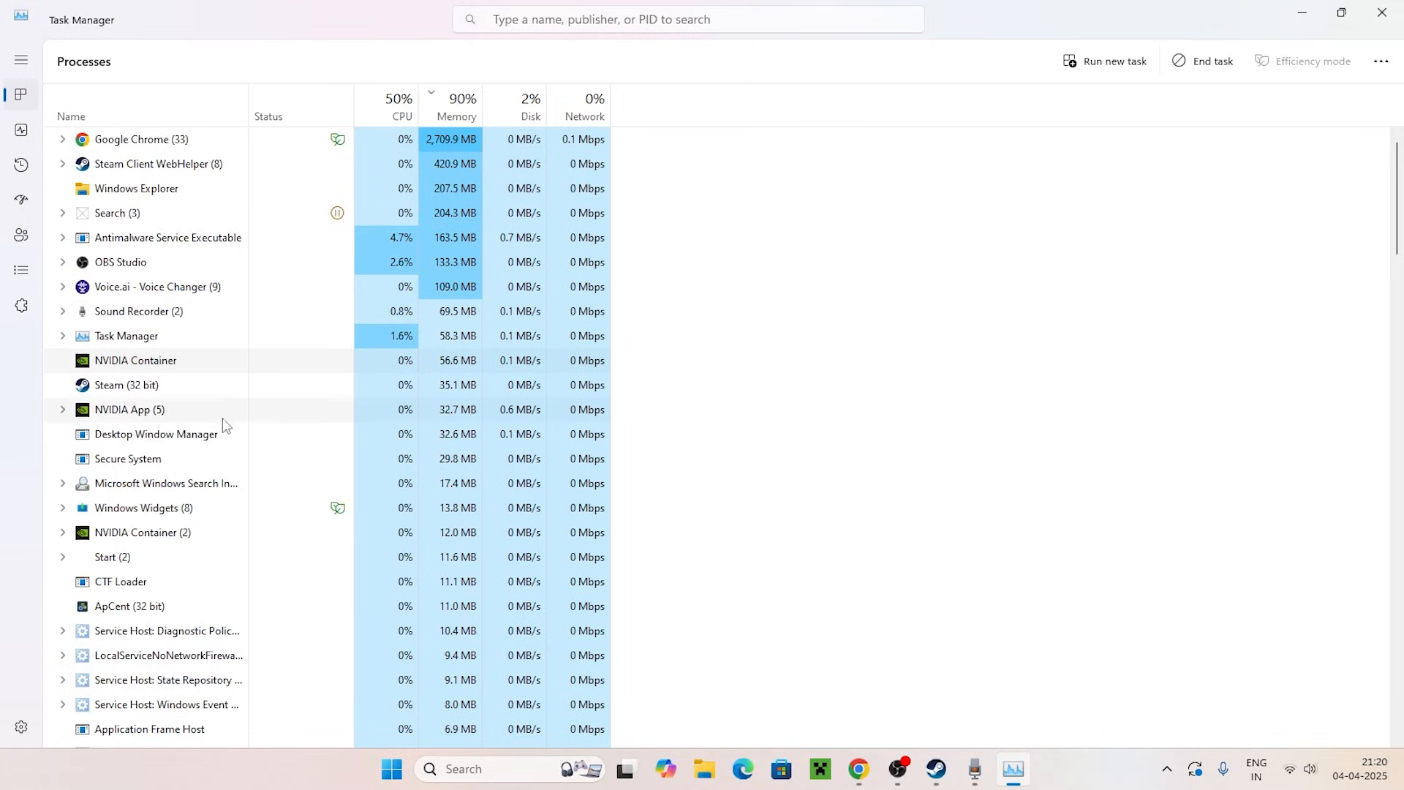
right_click(119, 397)
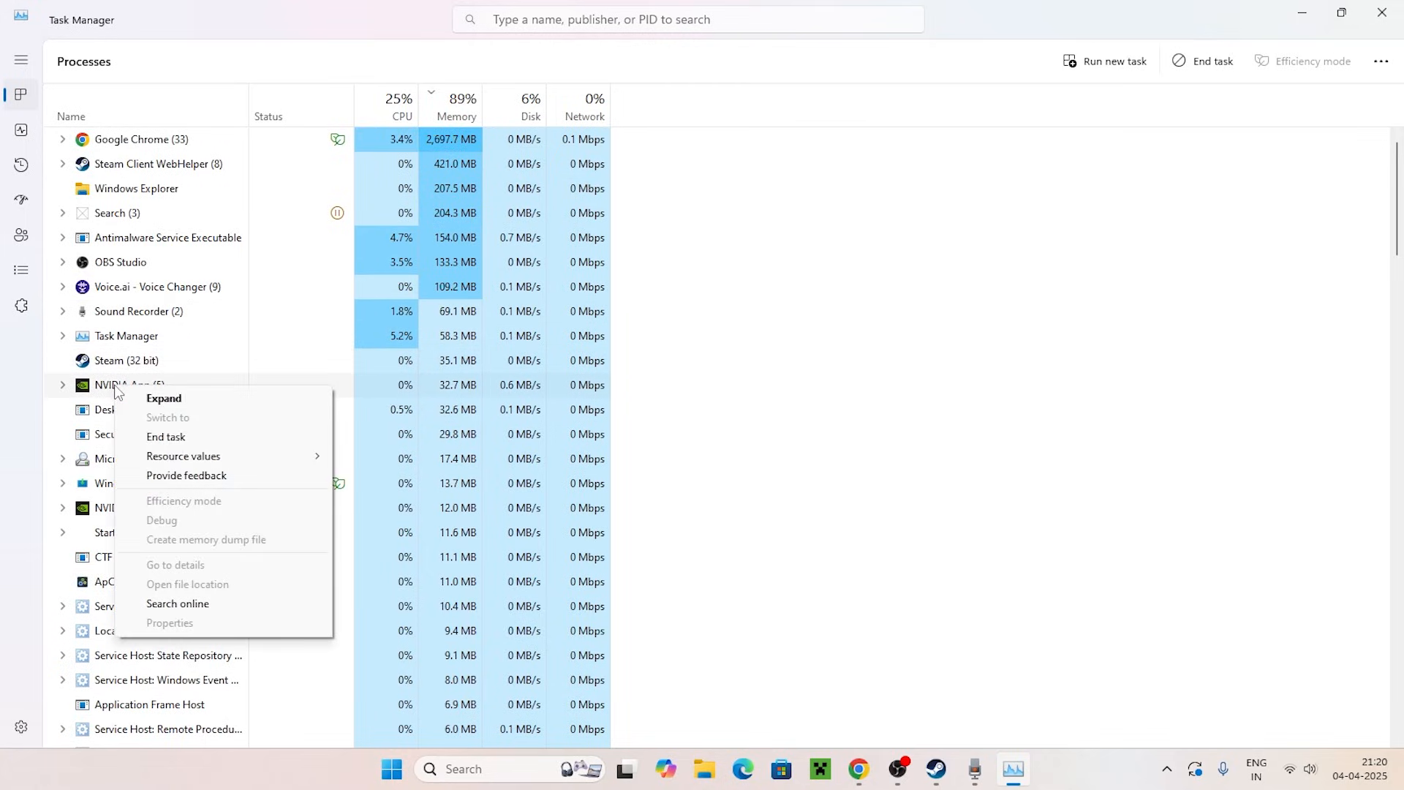
left_click(160, 436)
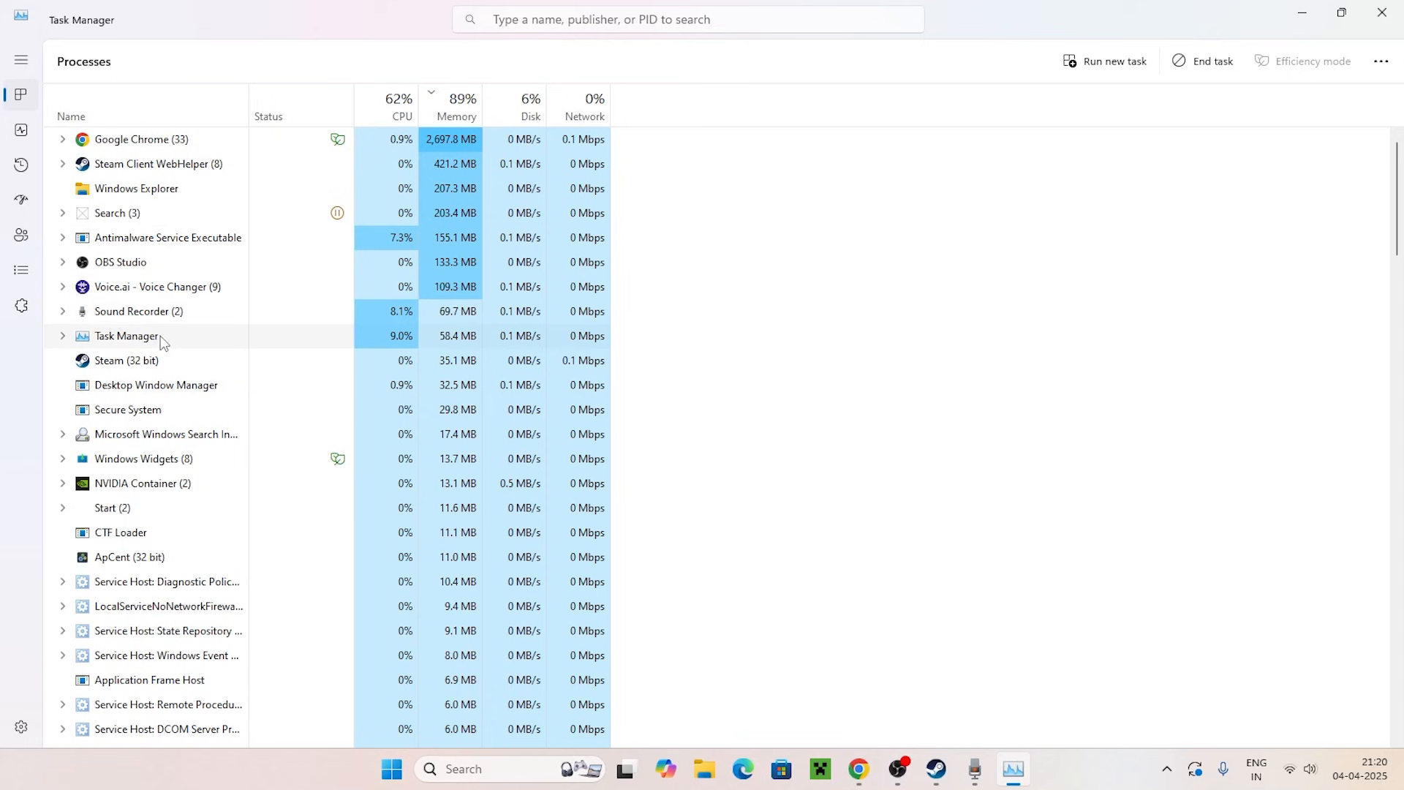
left_click(1375, 15)
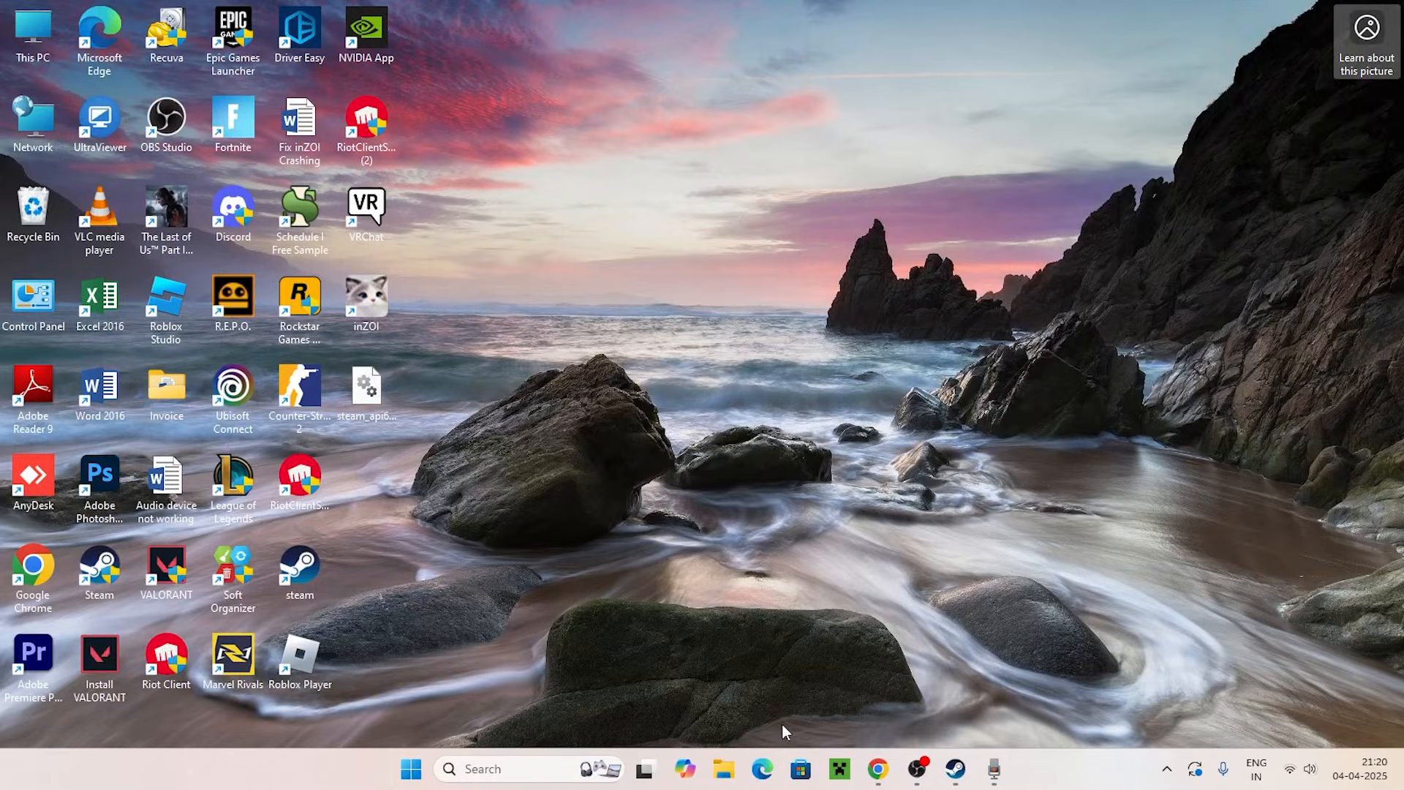
Switch to Steam and open the Downloads page of its settings at the Clear Download Cache option.
left_click(955, 768)
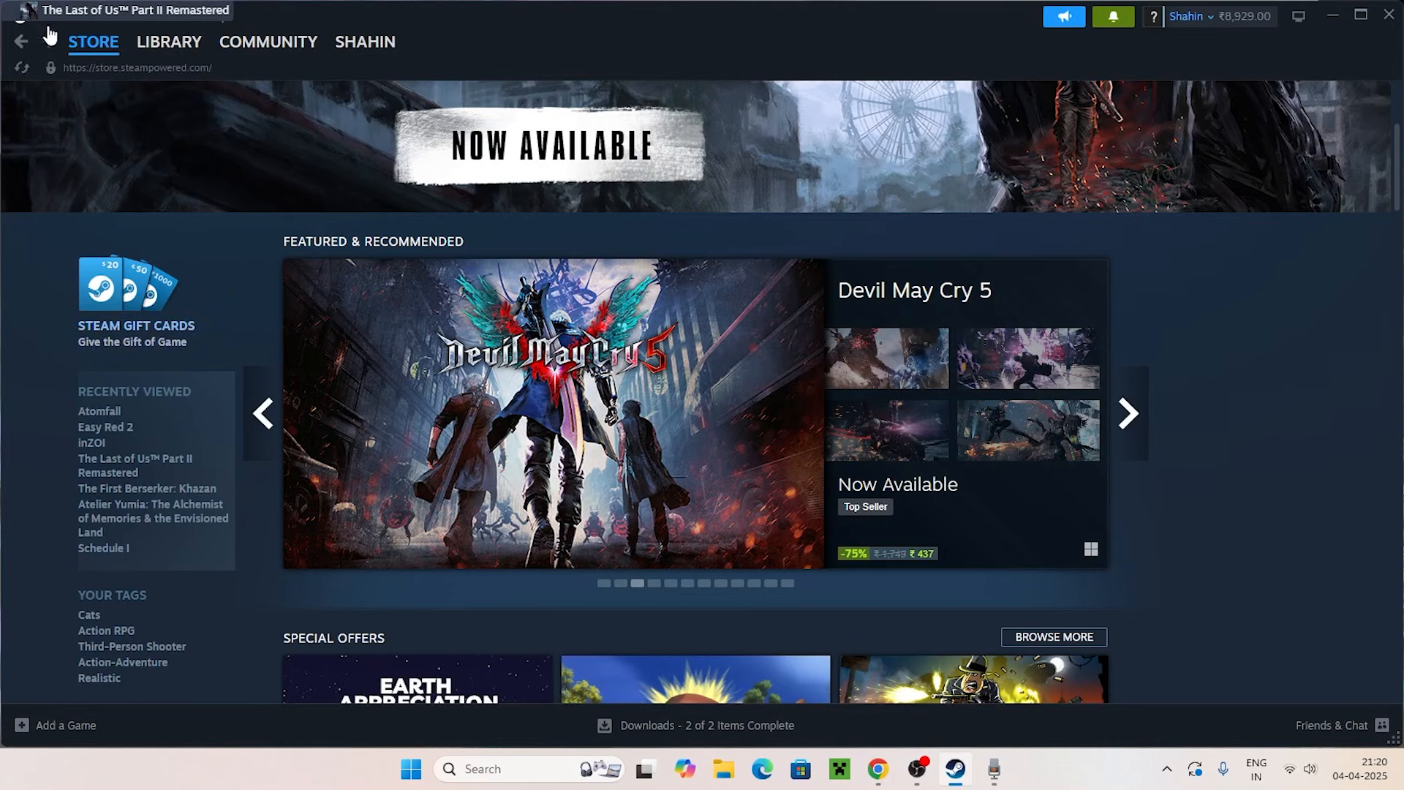
left_click(86, 44)
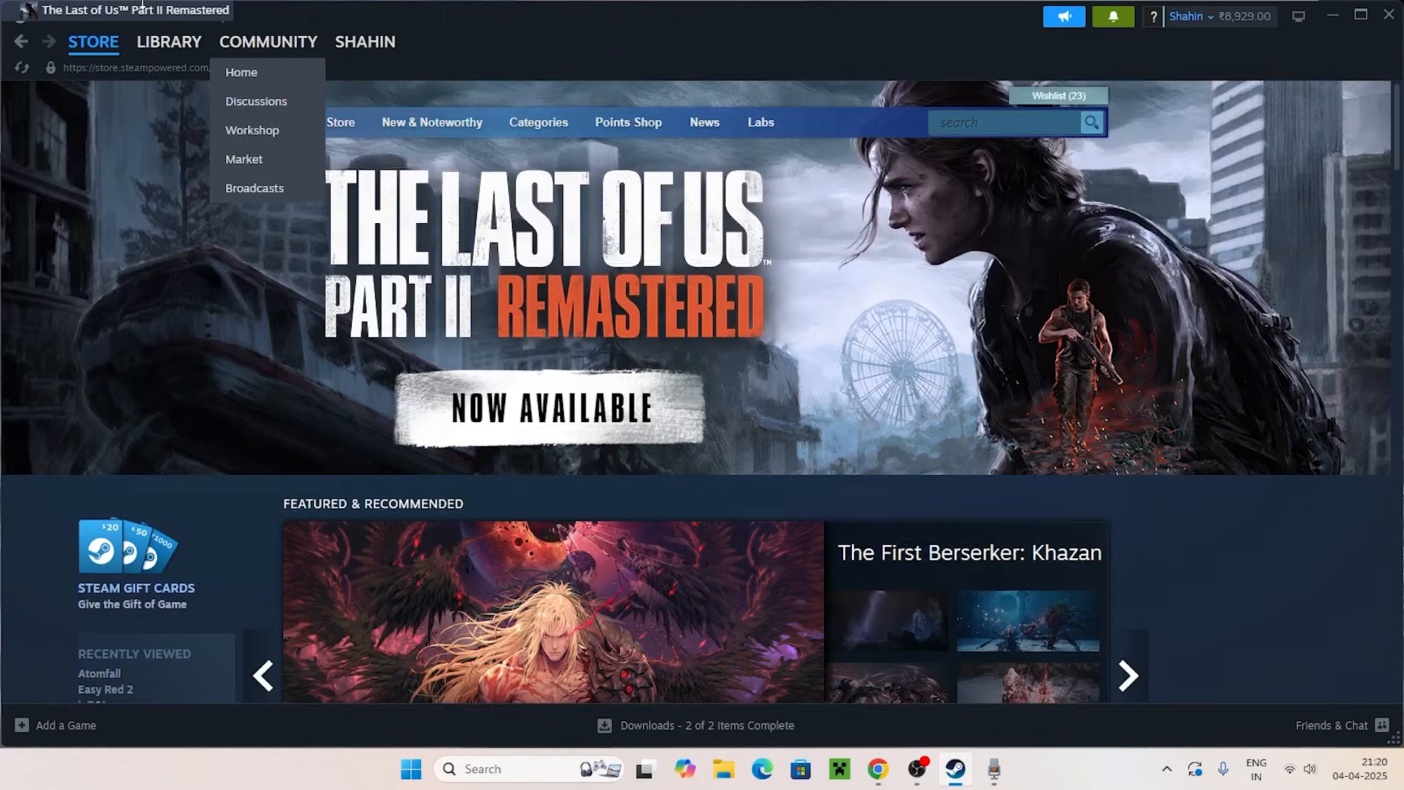
left_click(27, 14)
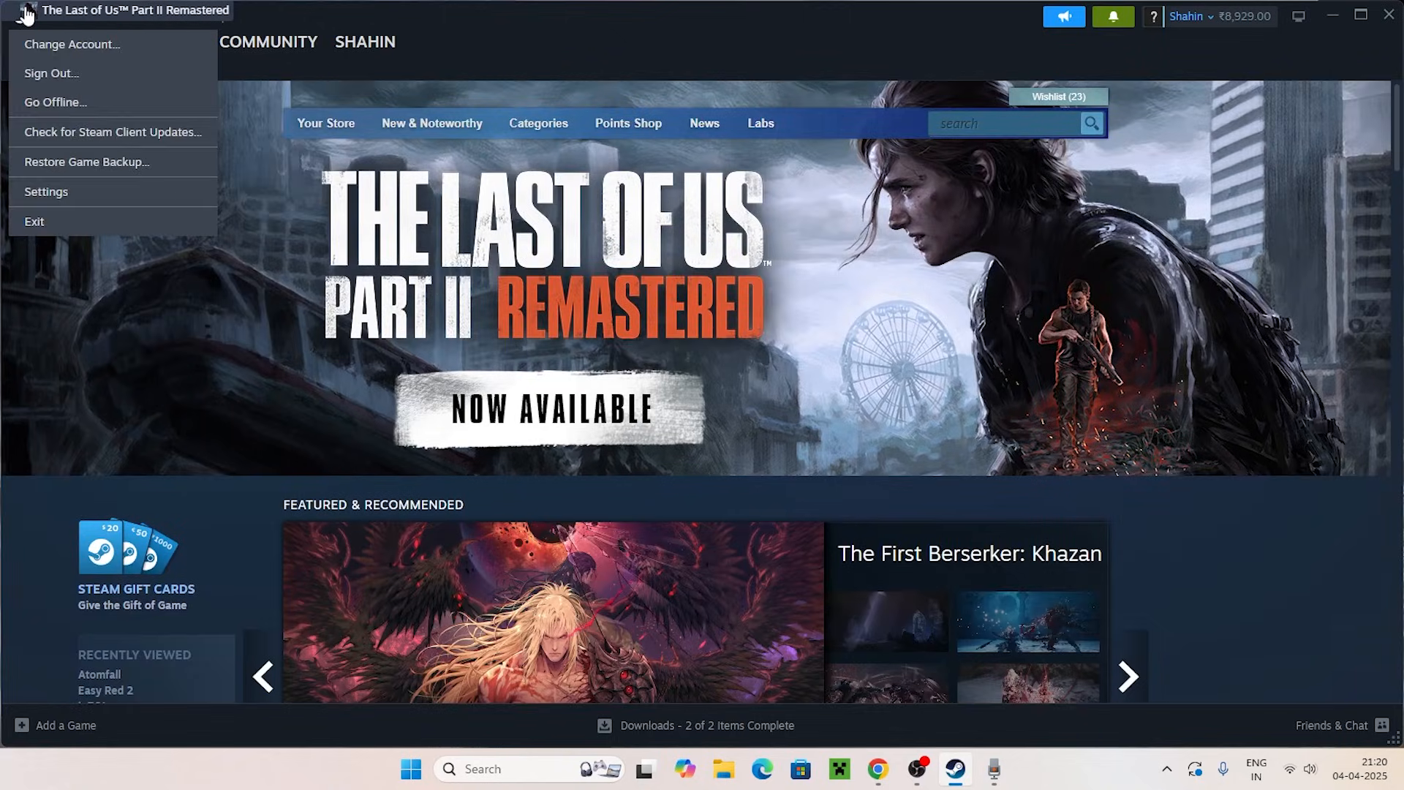
left_click(62, 193)
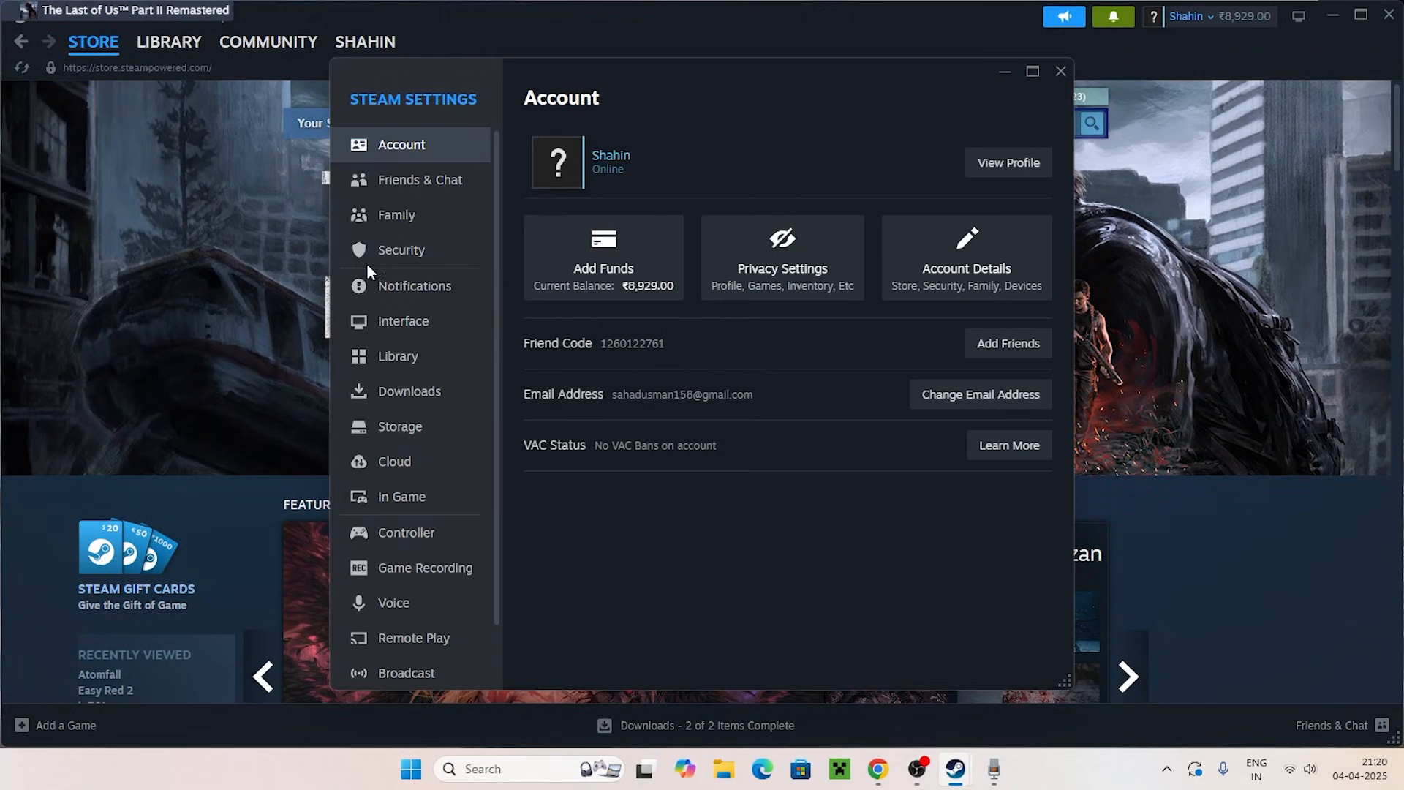
left_click(399, 392)
scroll(734, 328, "down", 5)
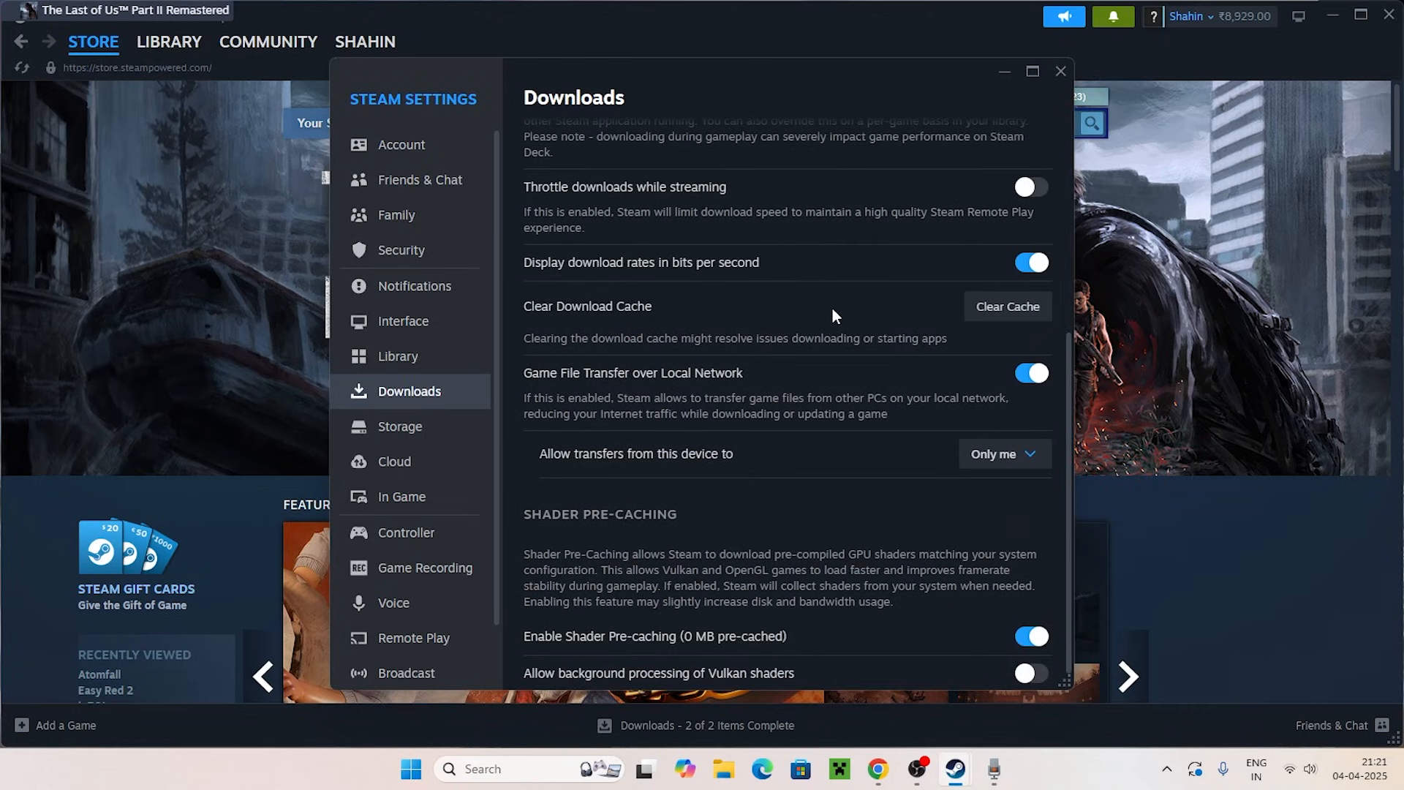
Bring up the Clear Download Cache confirmation and dismiss it without clearing the cache.
left_click(1007, 307)
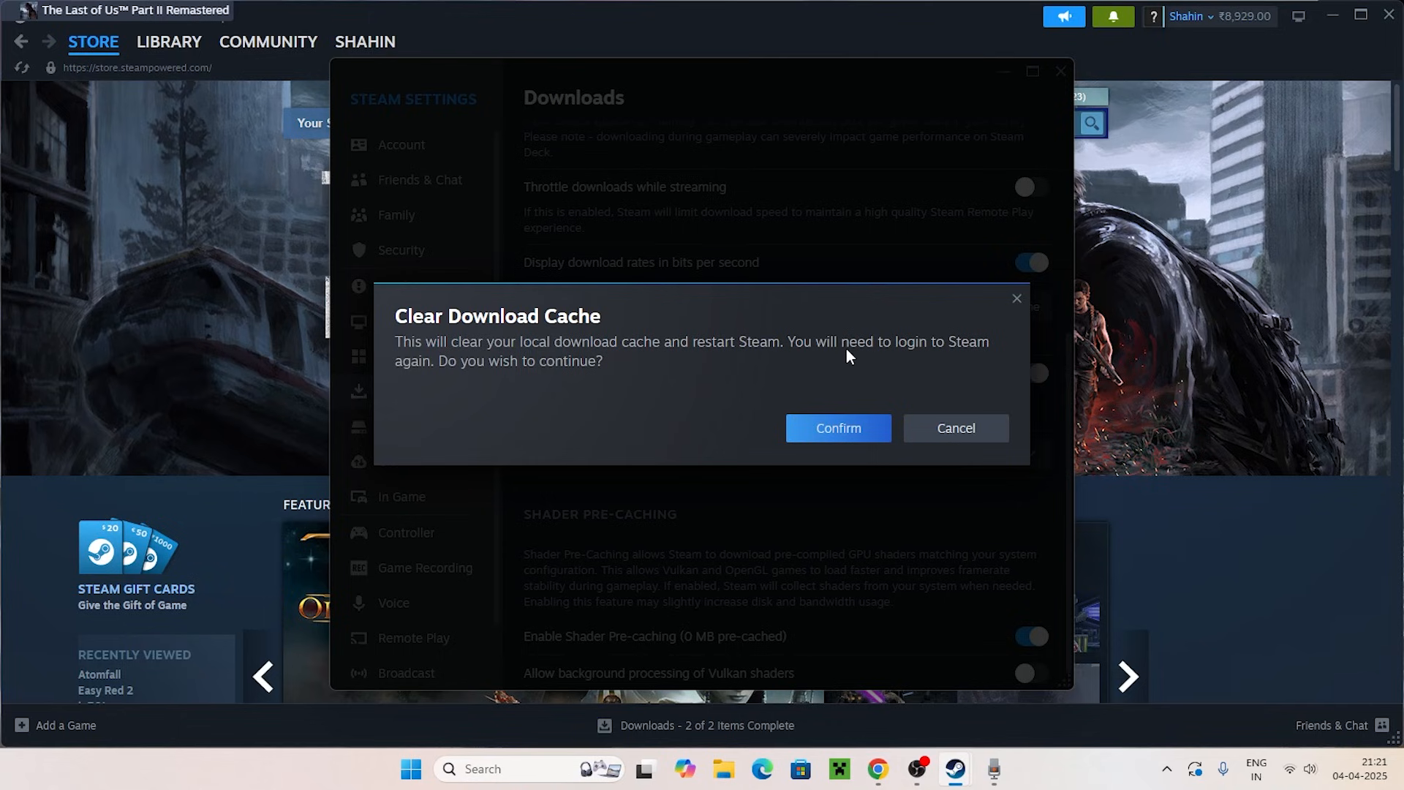
left_click(1017, 300)
Look through the available download regions without changing the selection, and close Steam Settings.
scroll(778, 296, "up", 5)
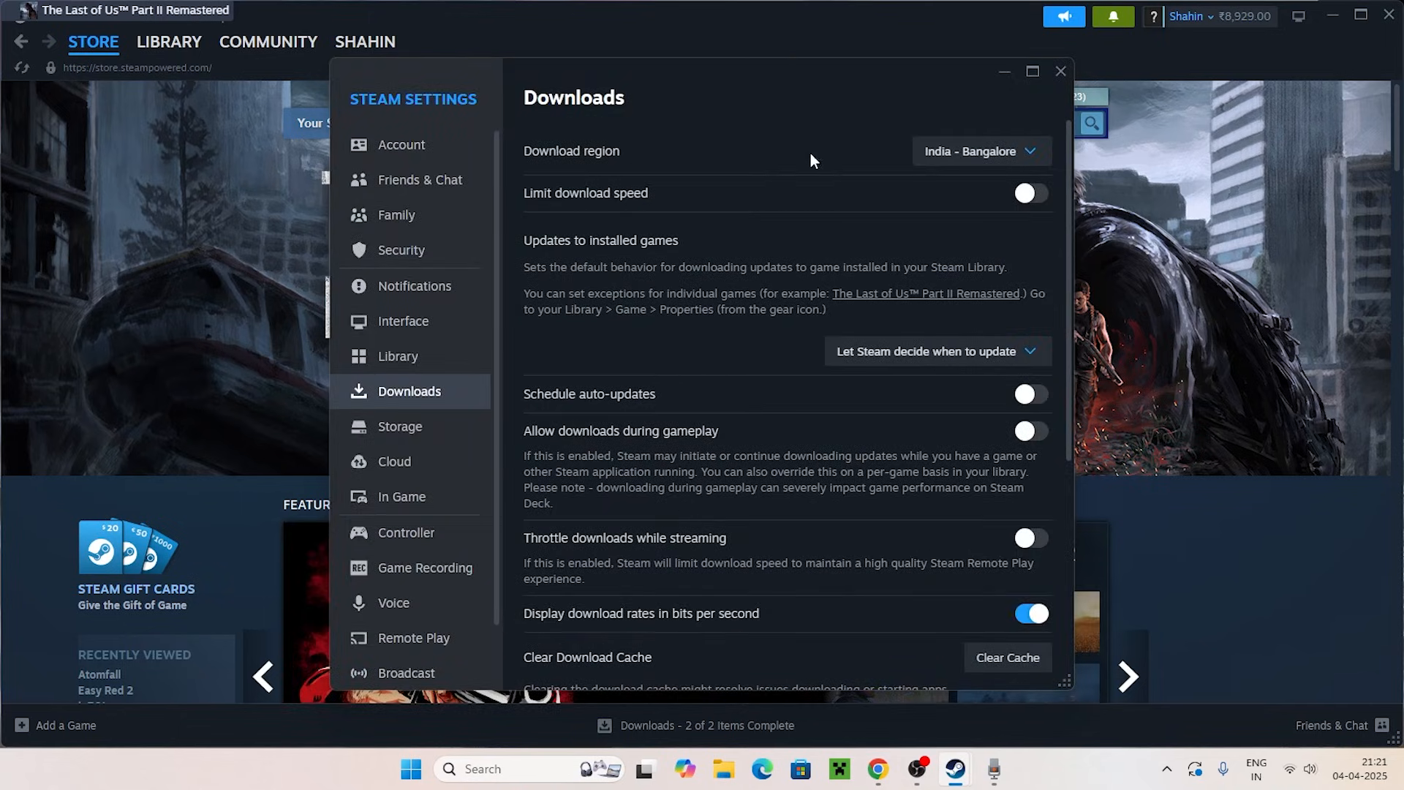
left_click(1000, 154)
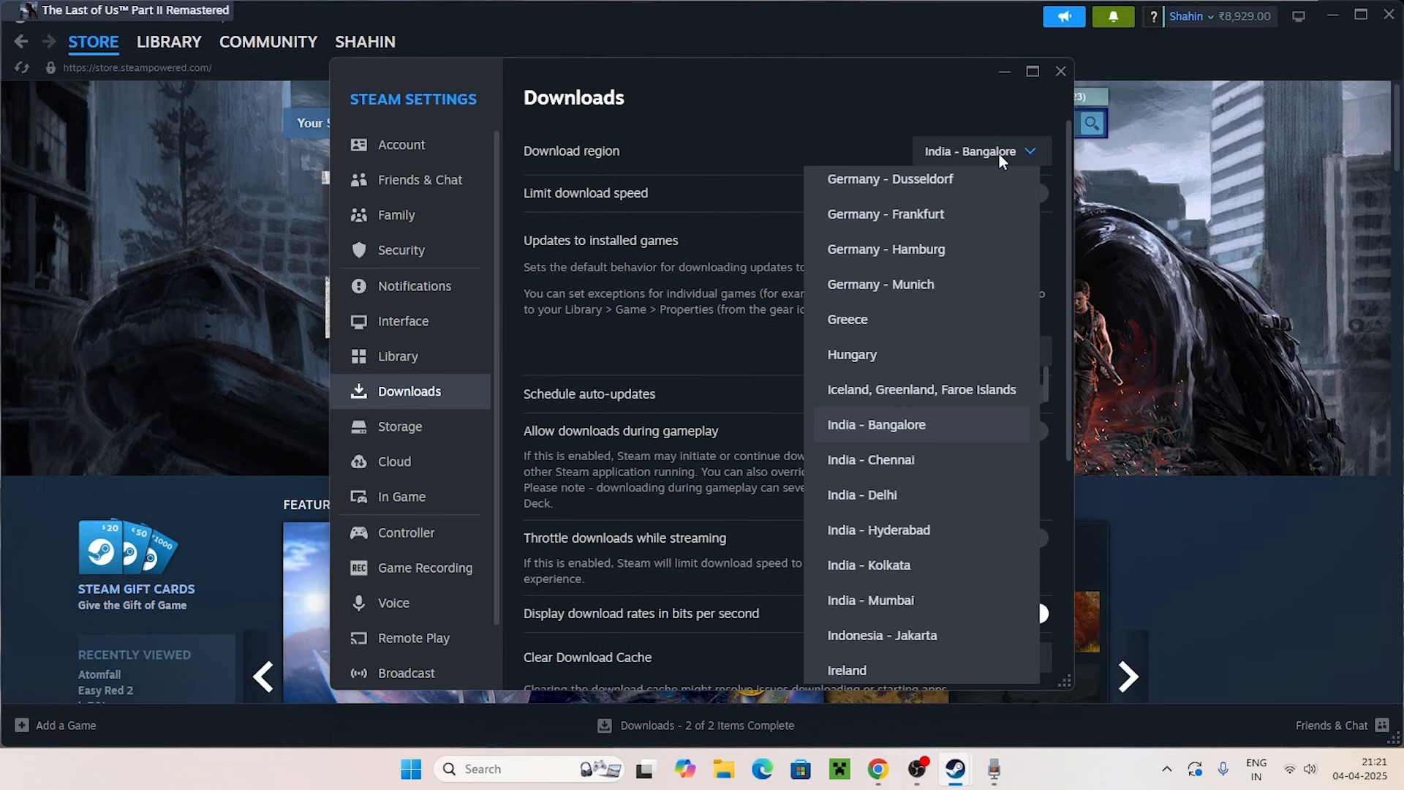
left_click(999, 154)
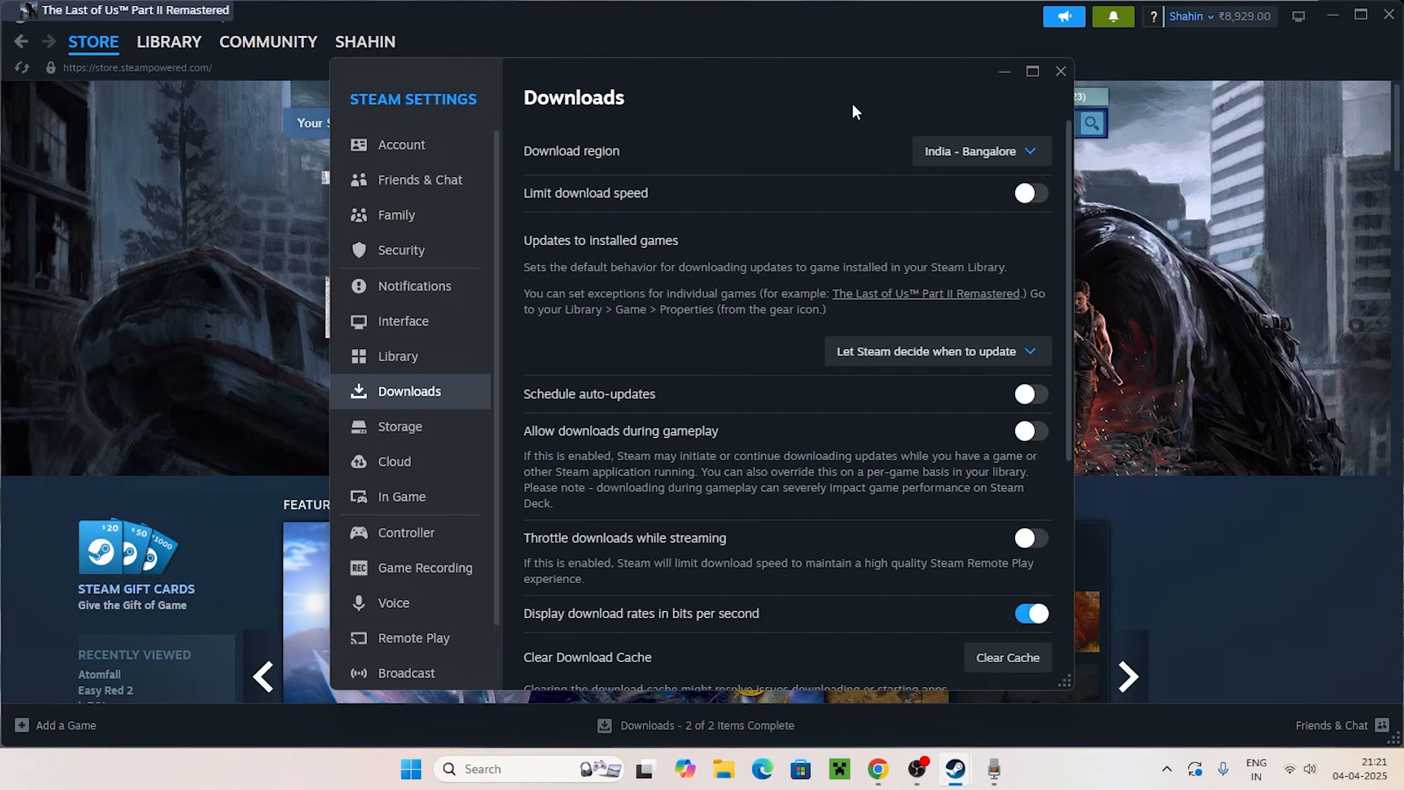
left_click(1063, 70)
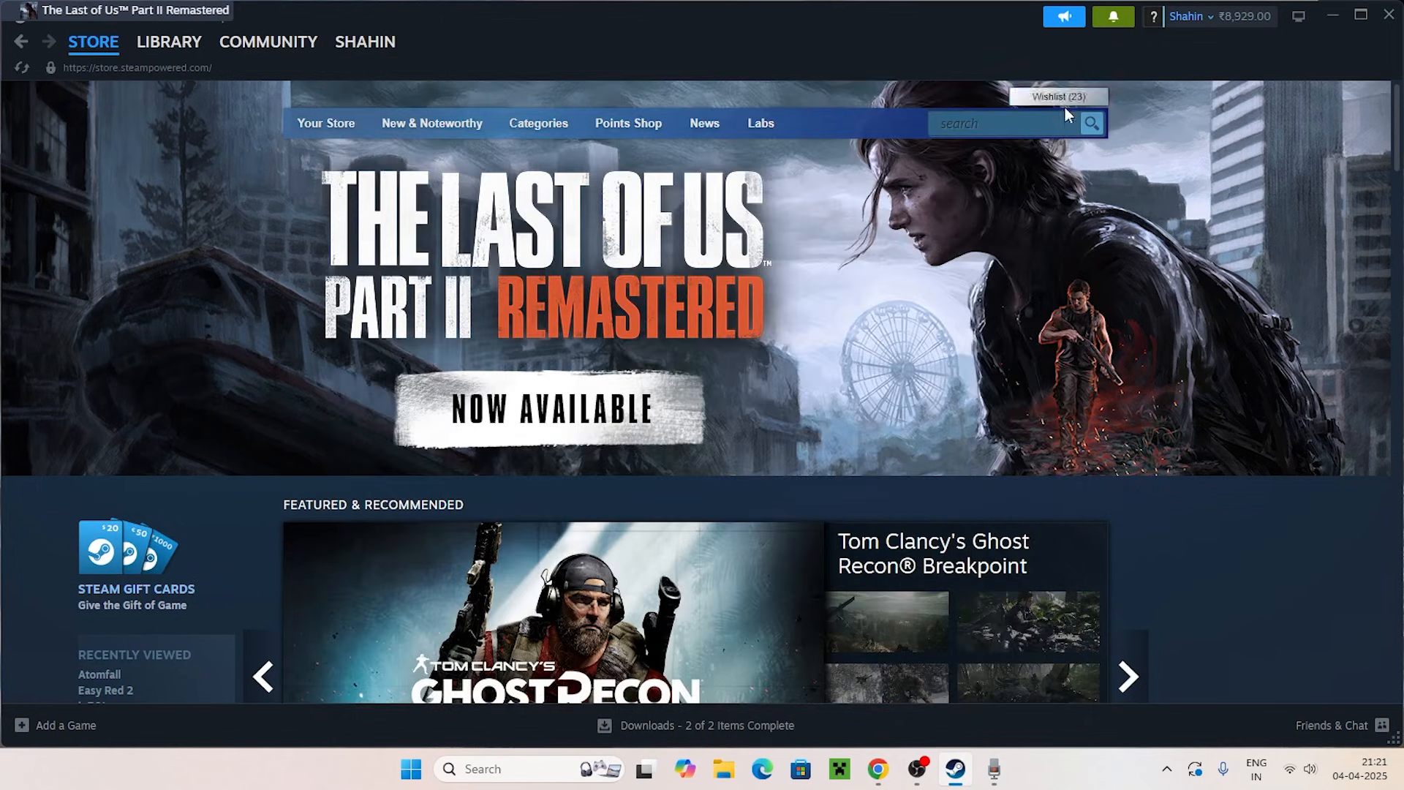
Close Steam and open the Network and Internet category of the Windows Control Panel.
left_click(1389, 14)
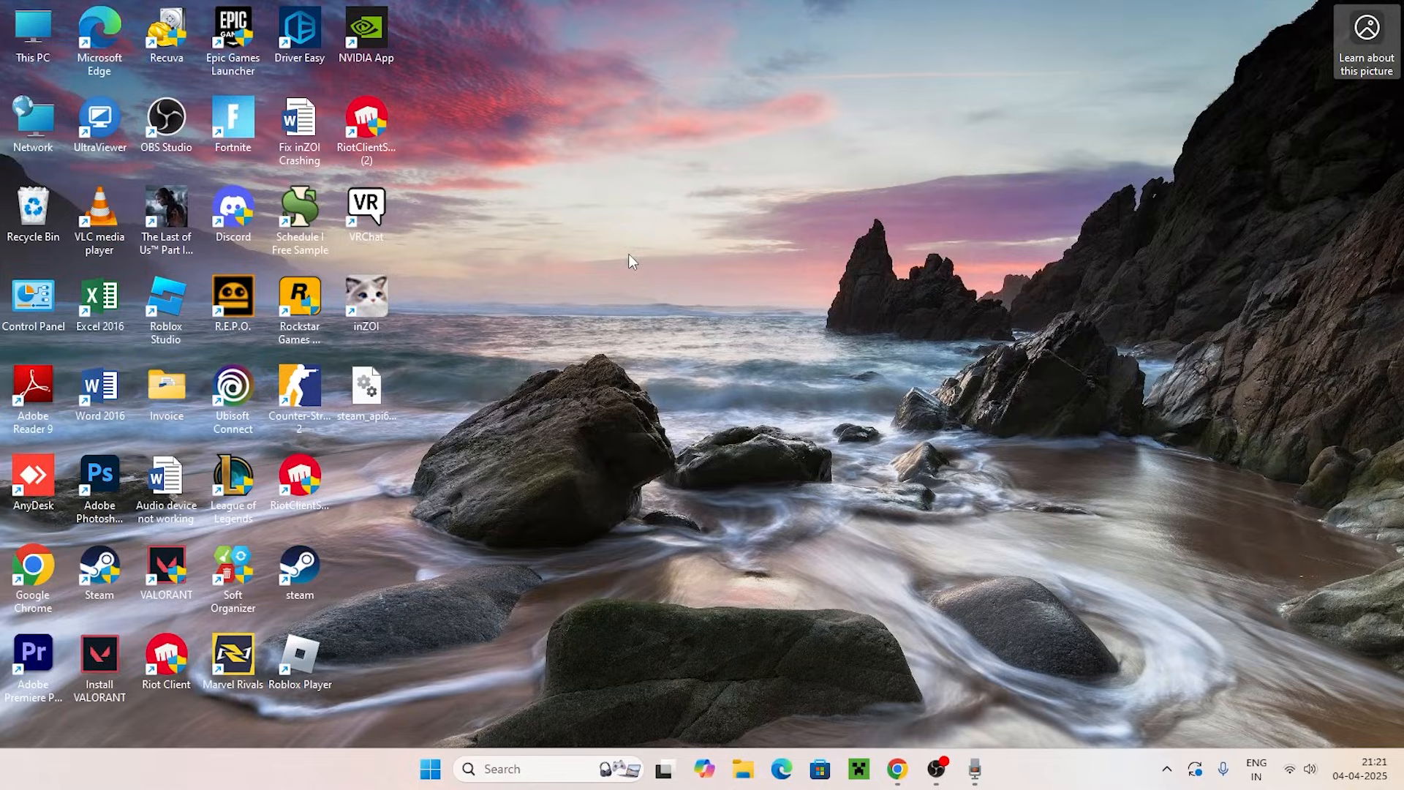
left_click(496, 775)
type("c")
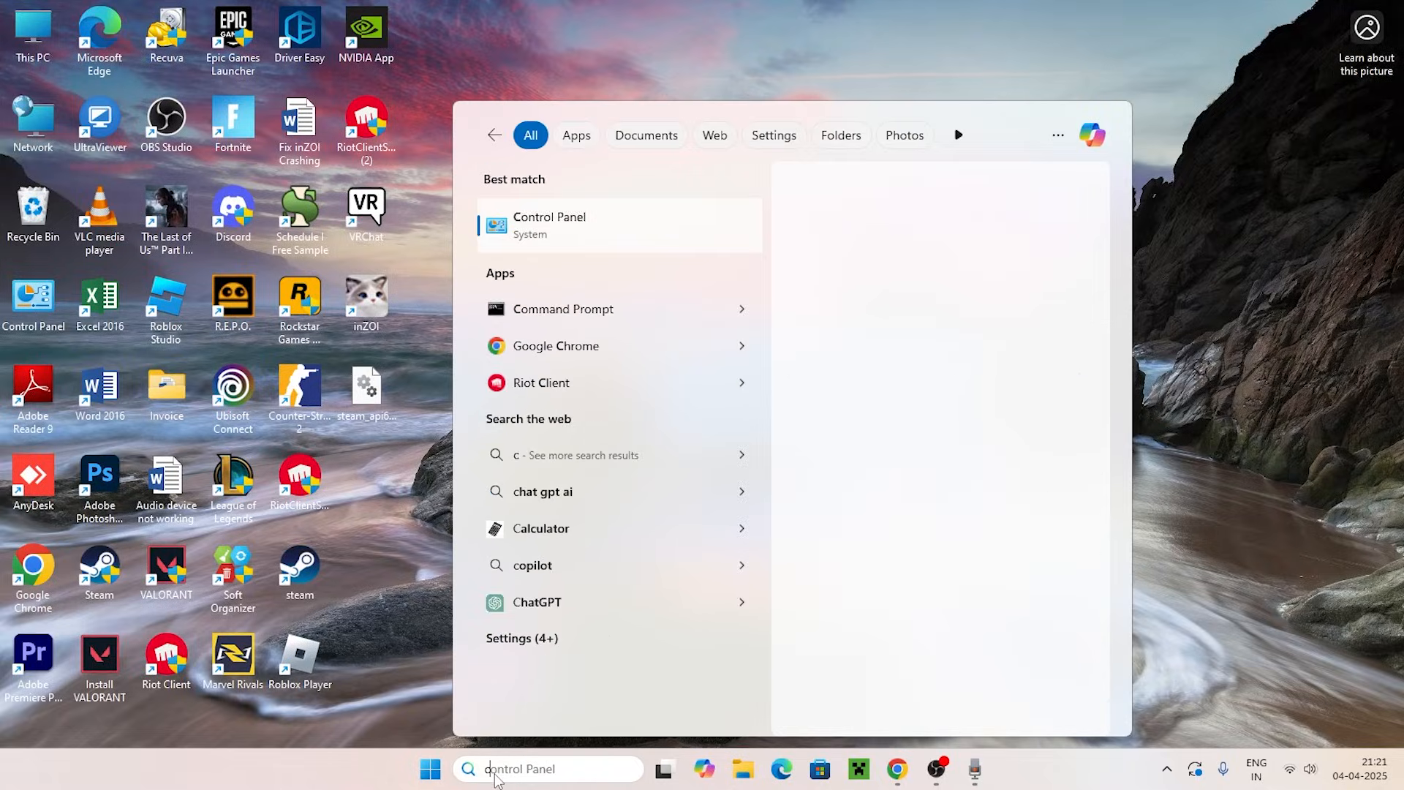
type("ontr")
left_click(536, 240)
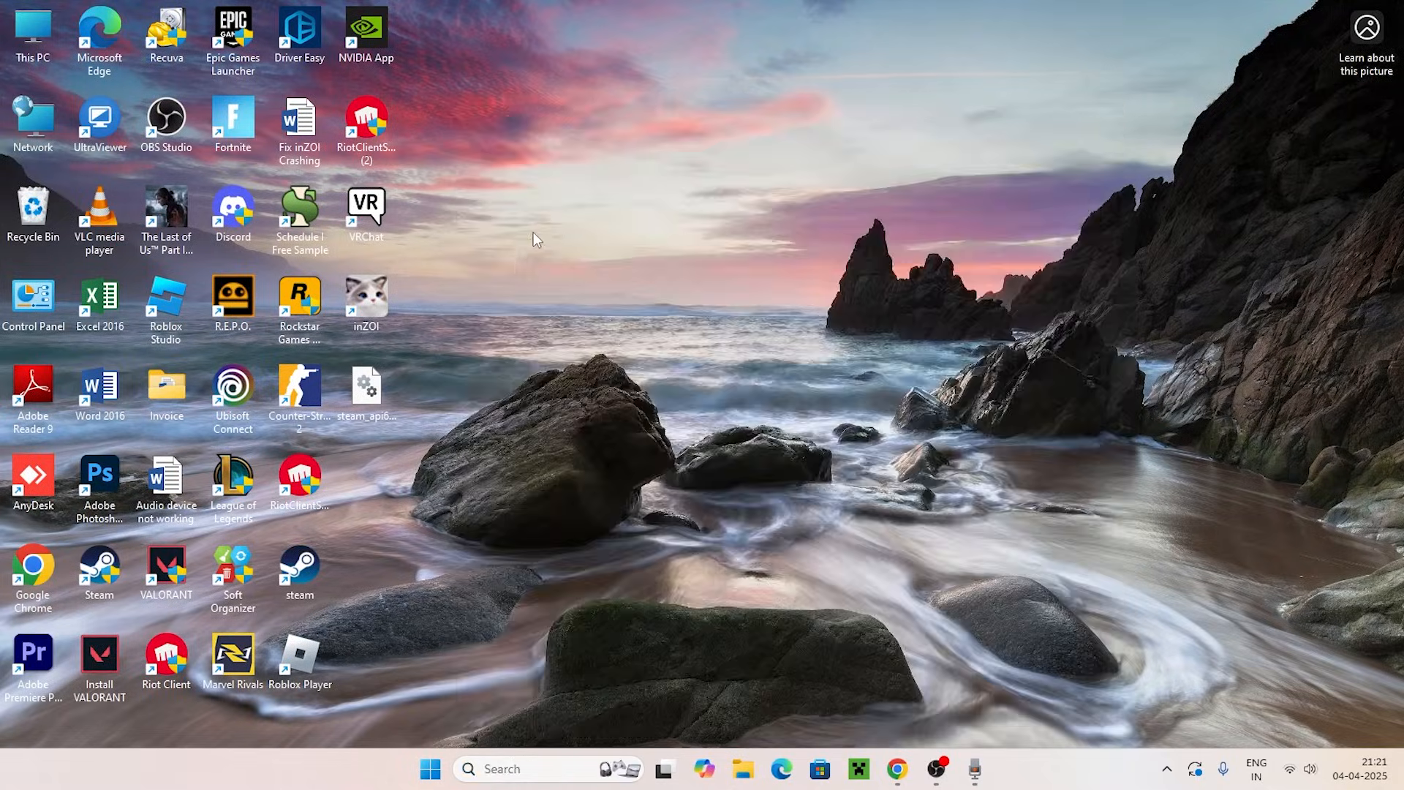
left_click(501, 219)
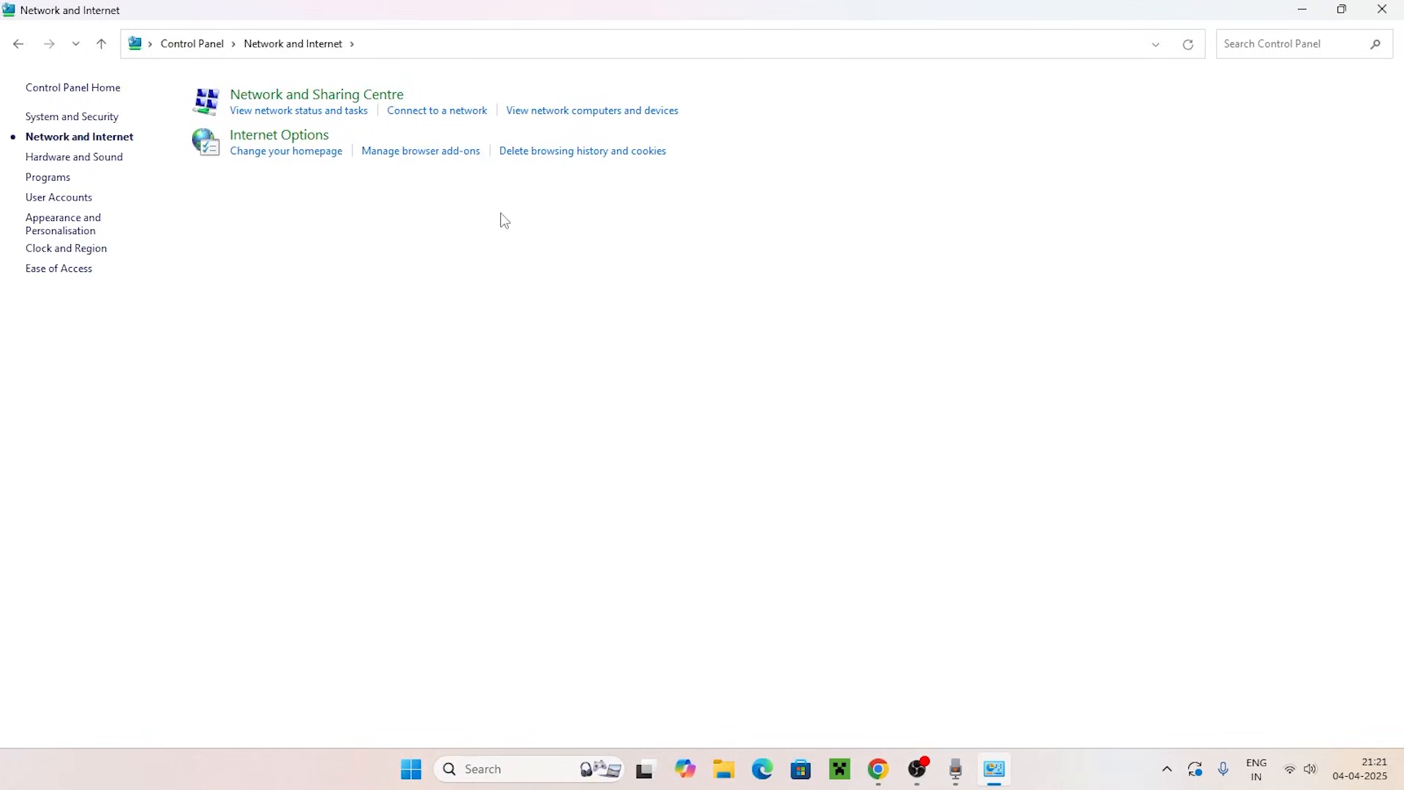
Open the Internet Protocol Version 4 (TCP/IPv4) properties of the WiFi adapter from the network adapter settings.
left_click(332, 102)
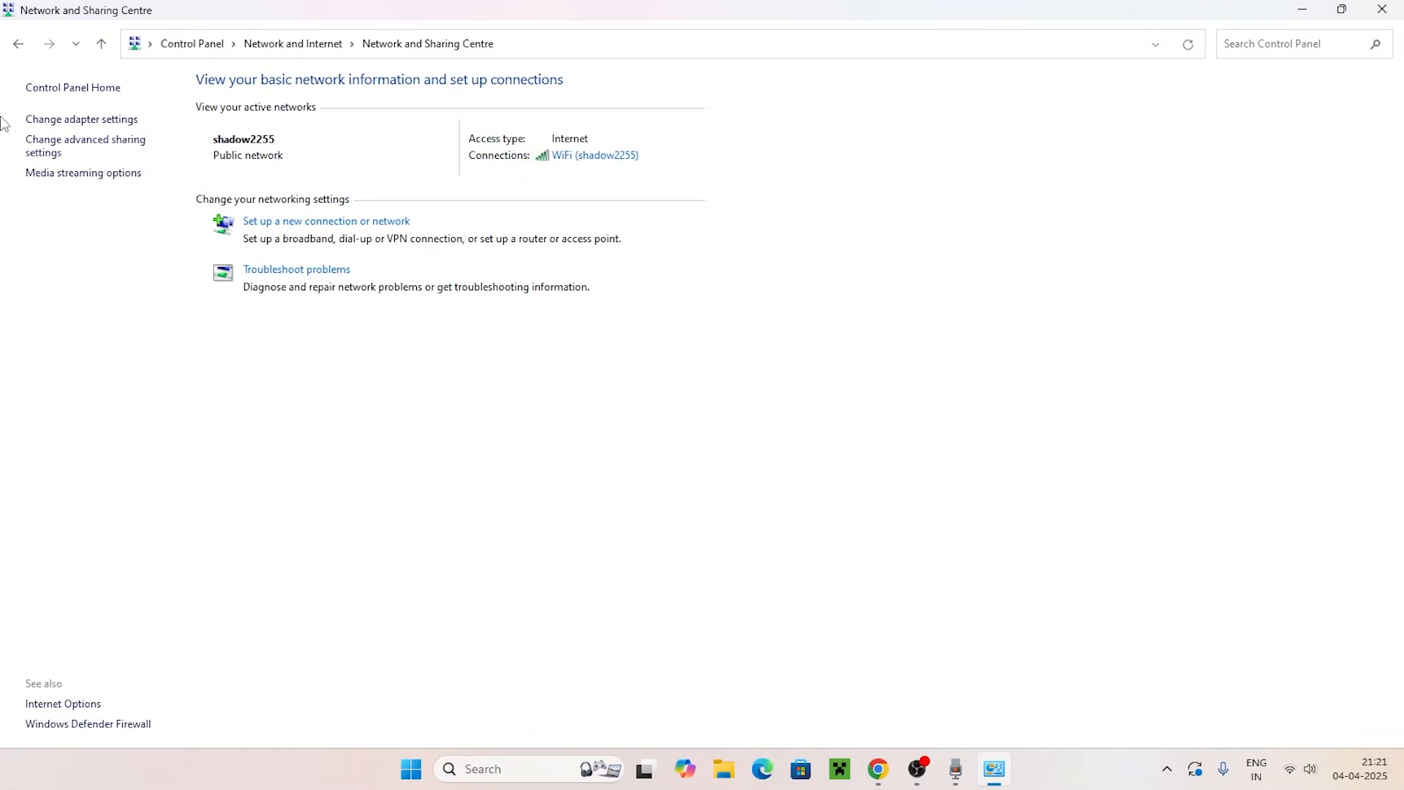
left_click(81, 119)
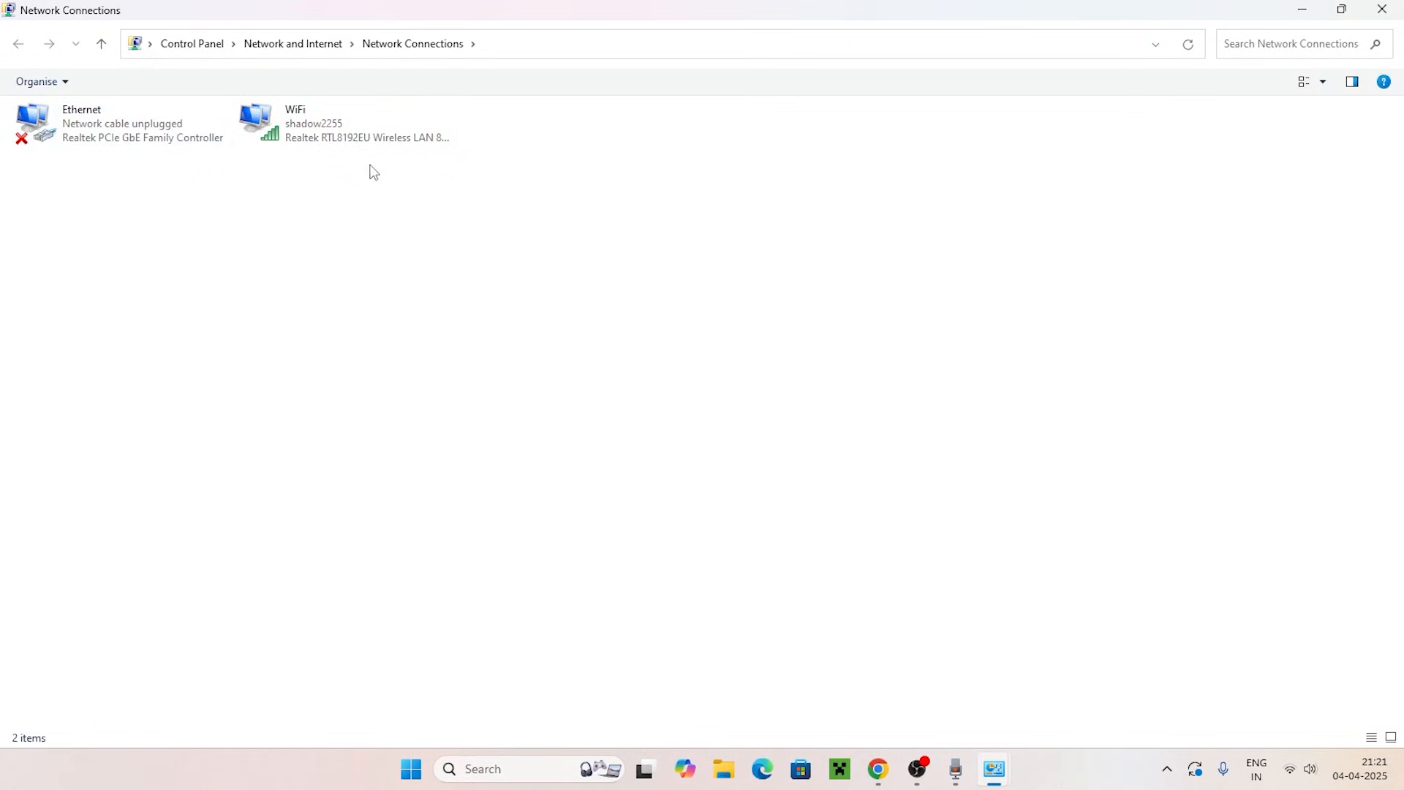
left_click(305, 139)
right_click(305, 139)
left_click(351, 325)
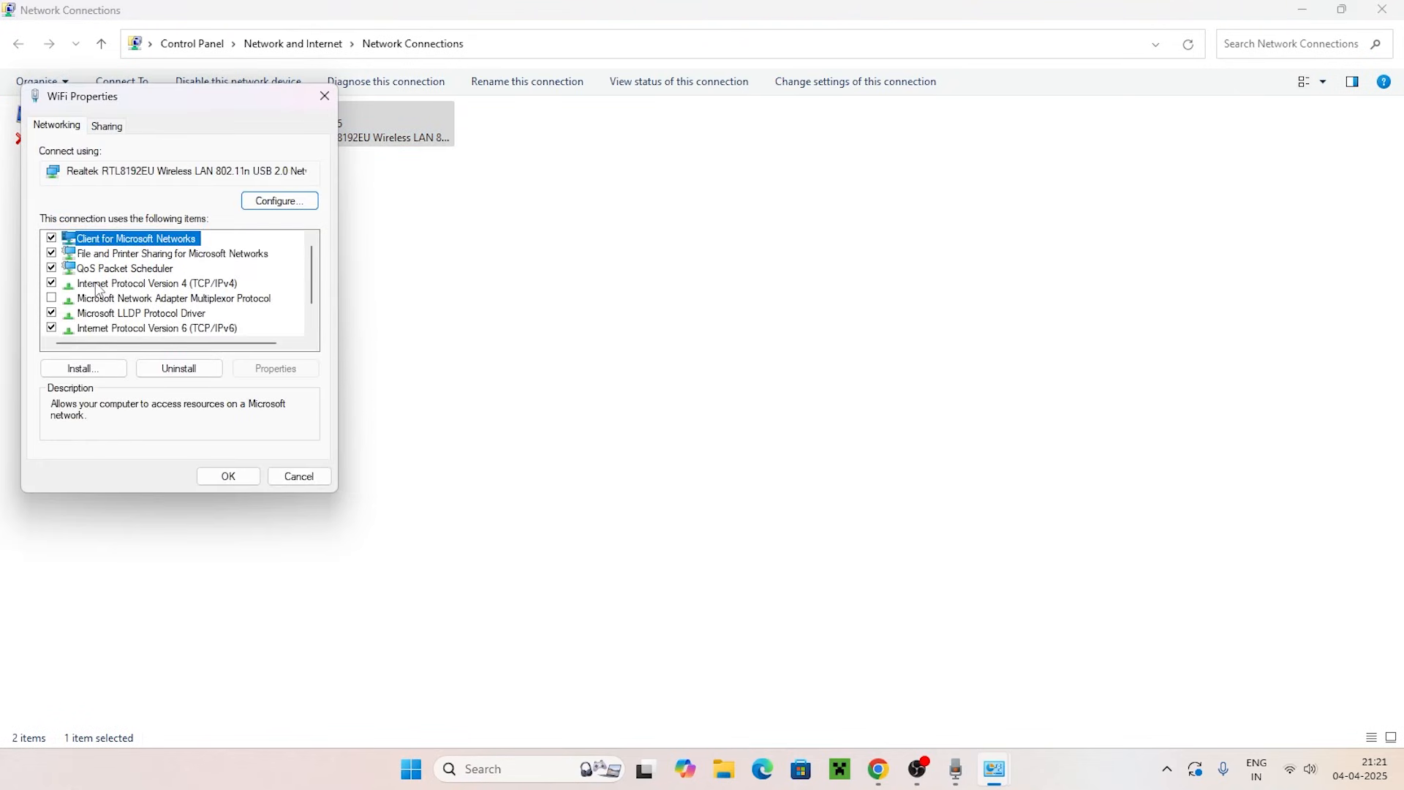
left_click(128, 285)
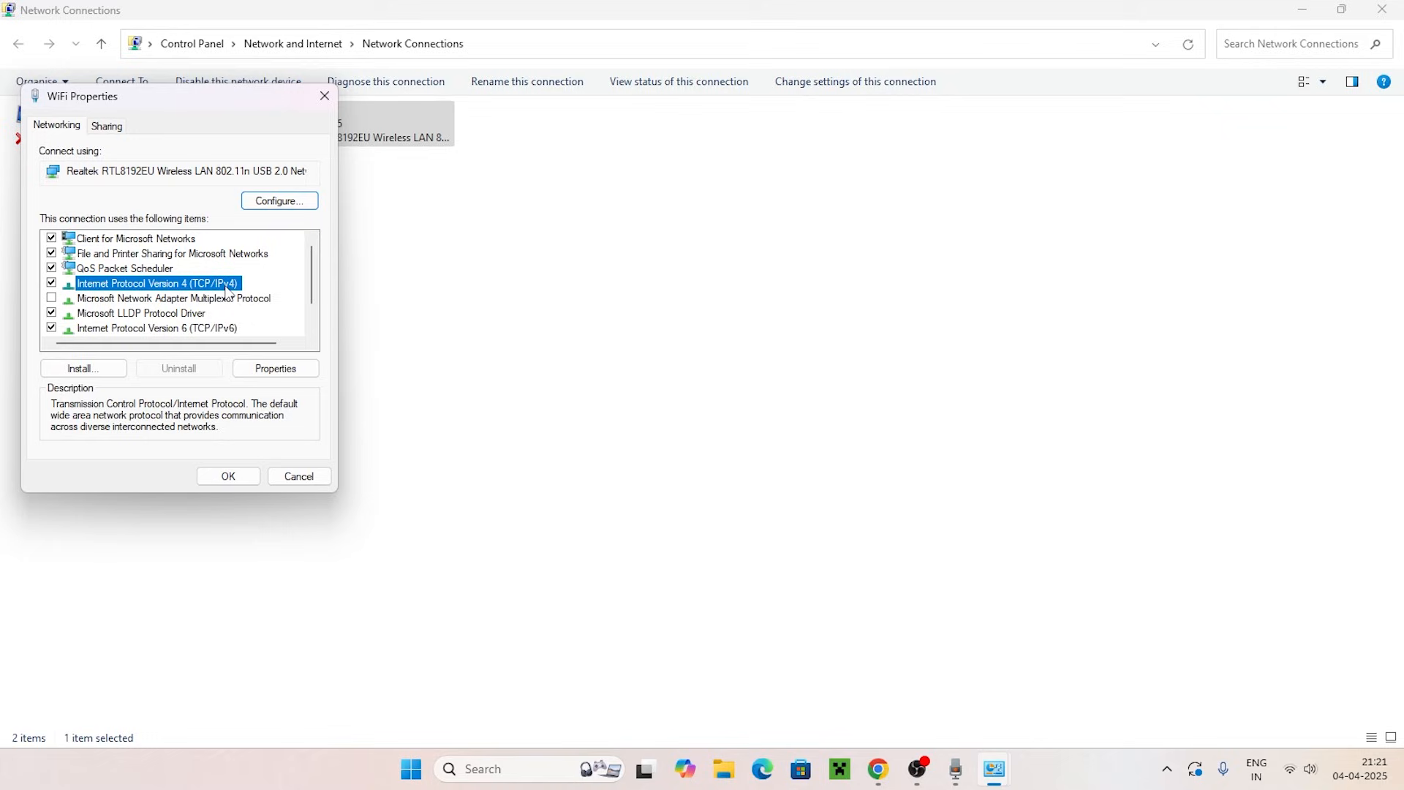
left_click(275, 371)
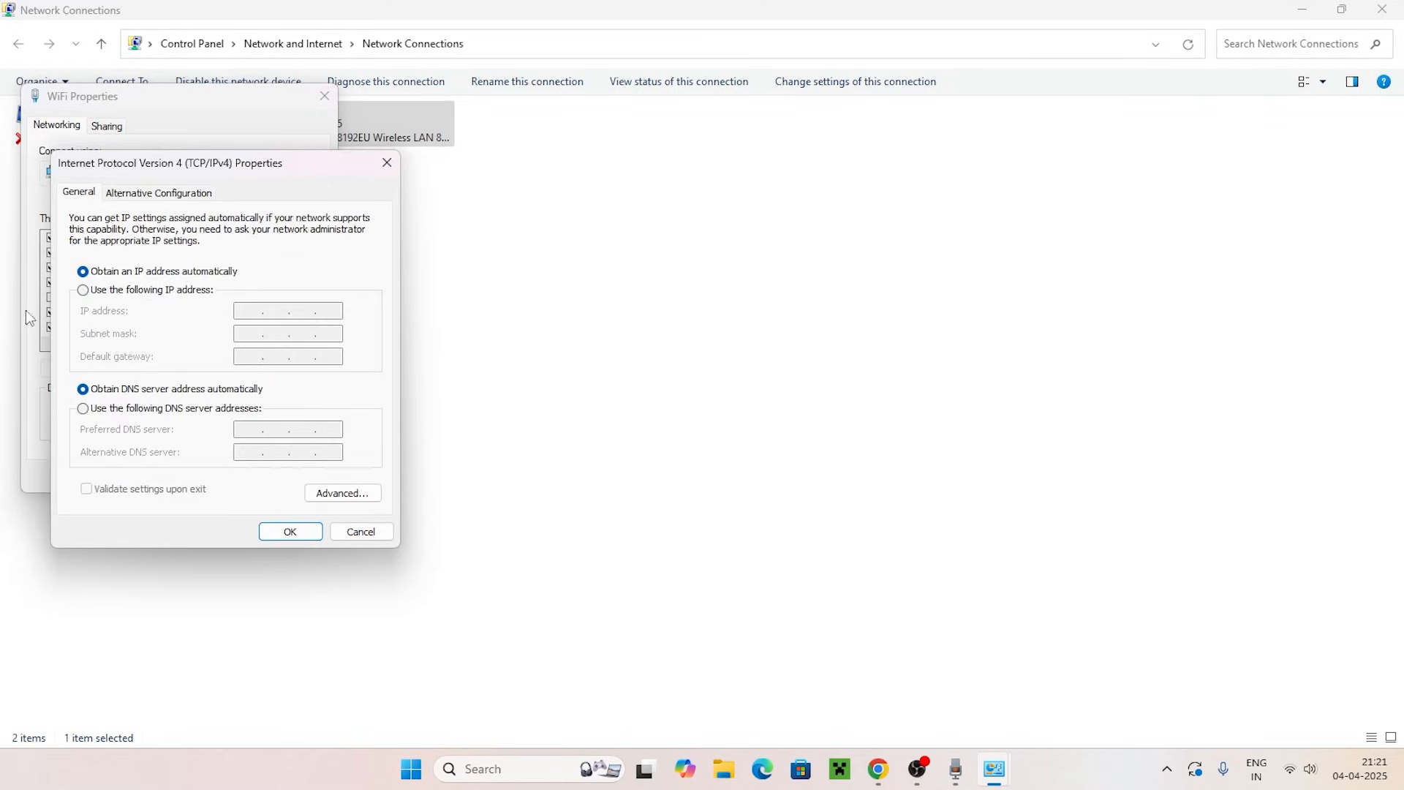
Choose manual IP addressing, enter DNS servers 8.8.8.8 and 8.8.4.4, discard the changes and close the network connections window.
left_click(85, 291)
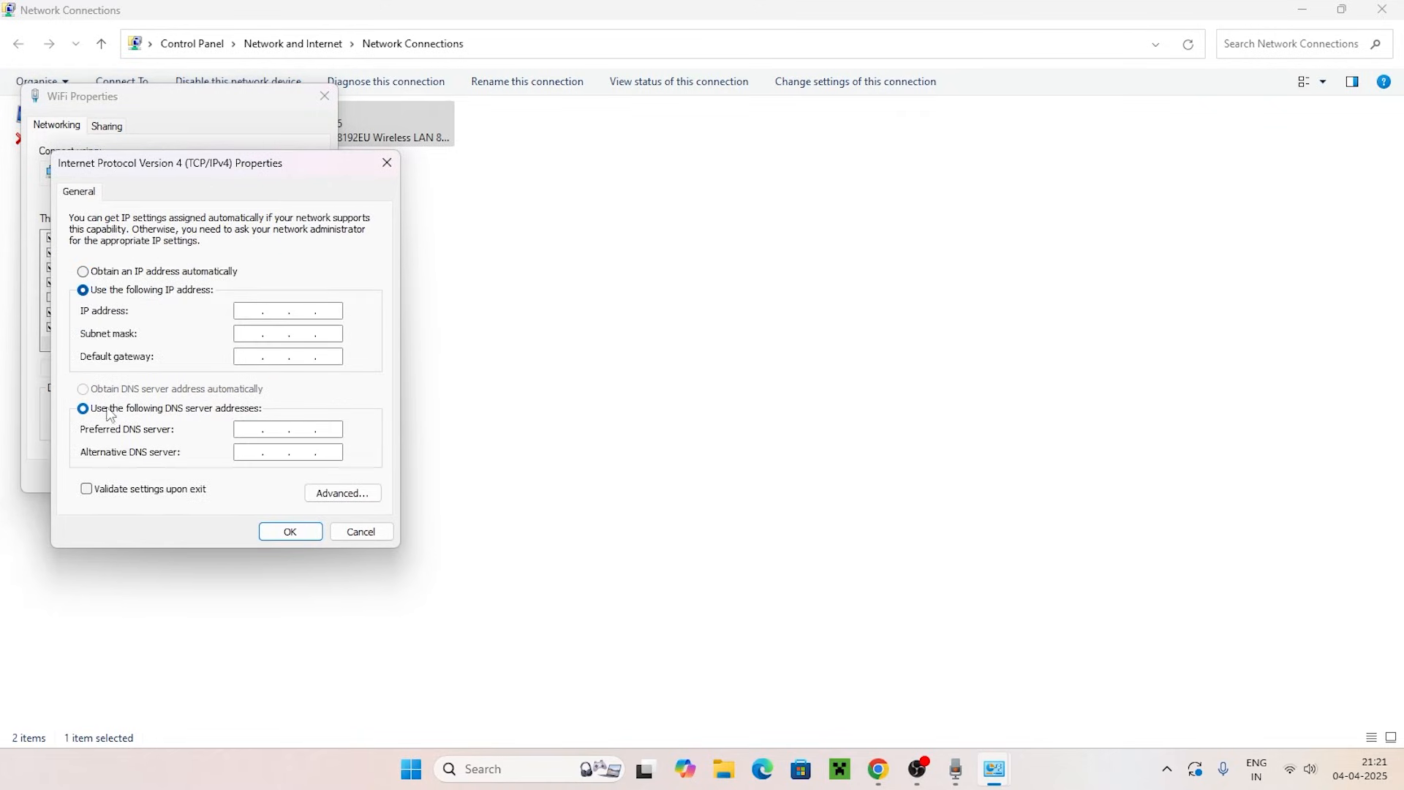
left_click(253, 433)
type("8.8.8.8")
left_click(299, 453)
type("8.8.4.4")
left_click(361, 531)
key("Escape")
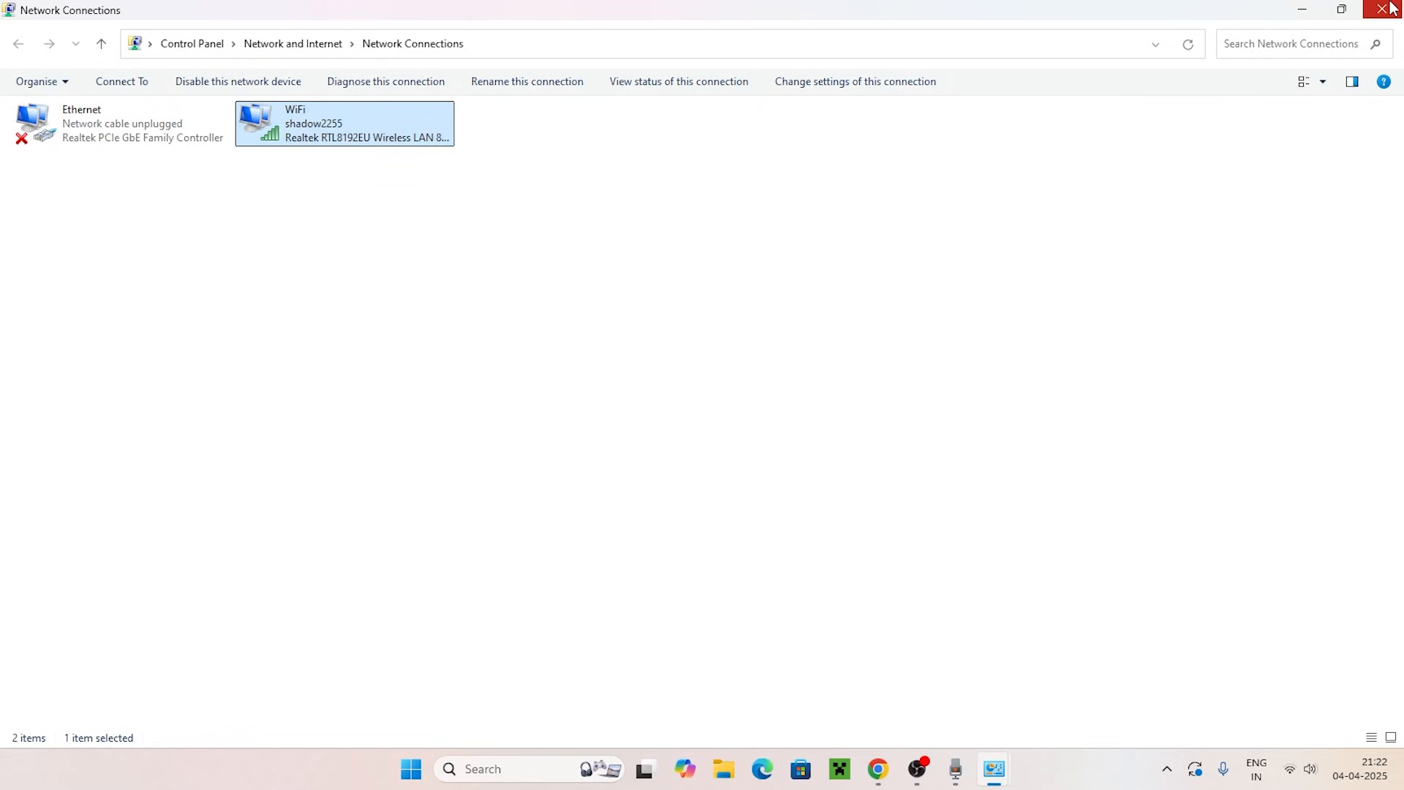
key("alt+Left")
left_click(1382, 9)
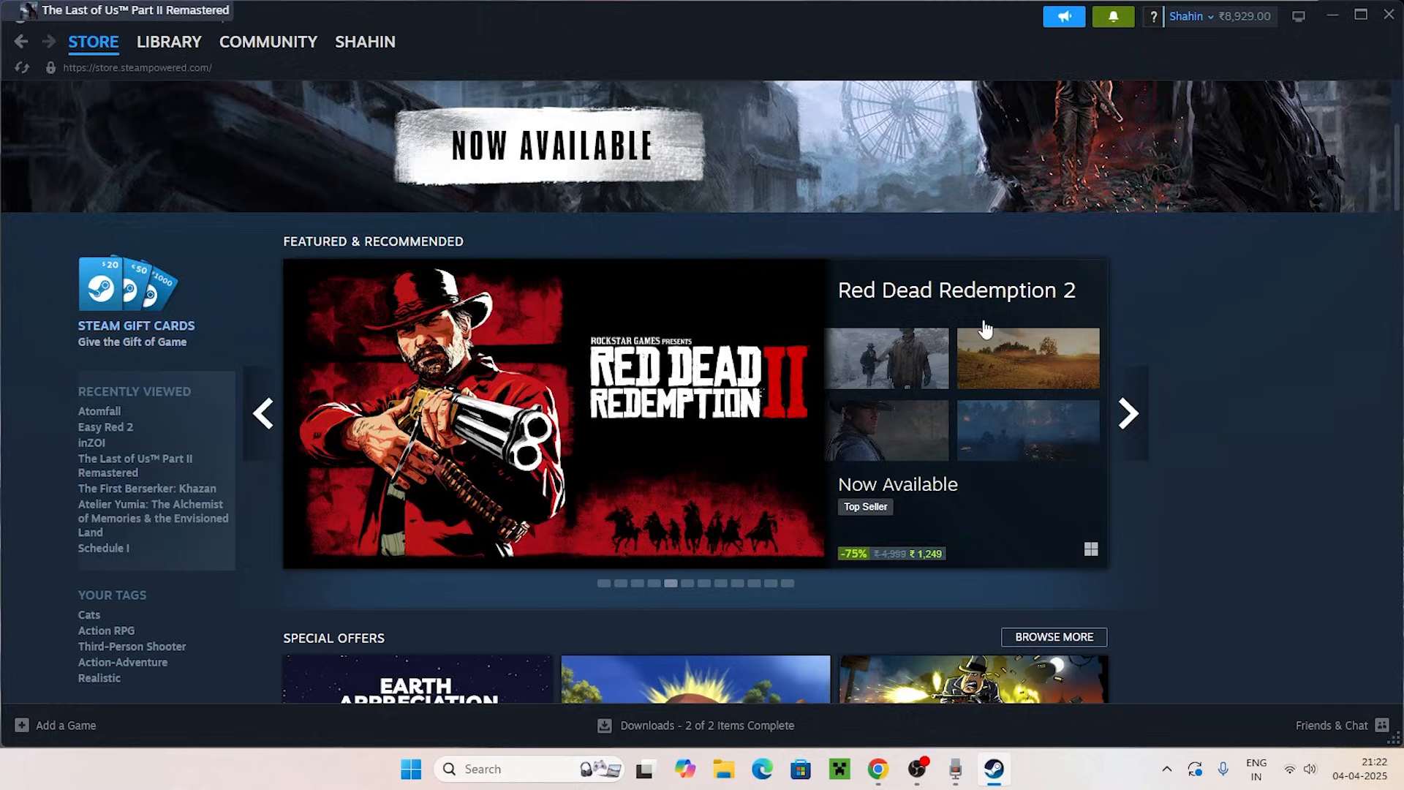
Switch to the Steam store and open the Red Dead Redemption 2 page from the featured games.
scroll(1234, 315, "down", 2)
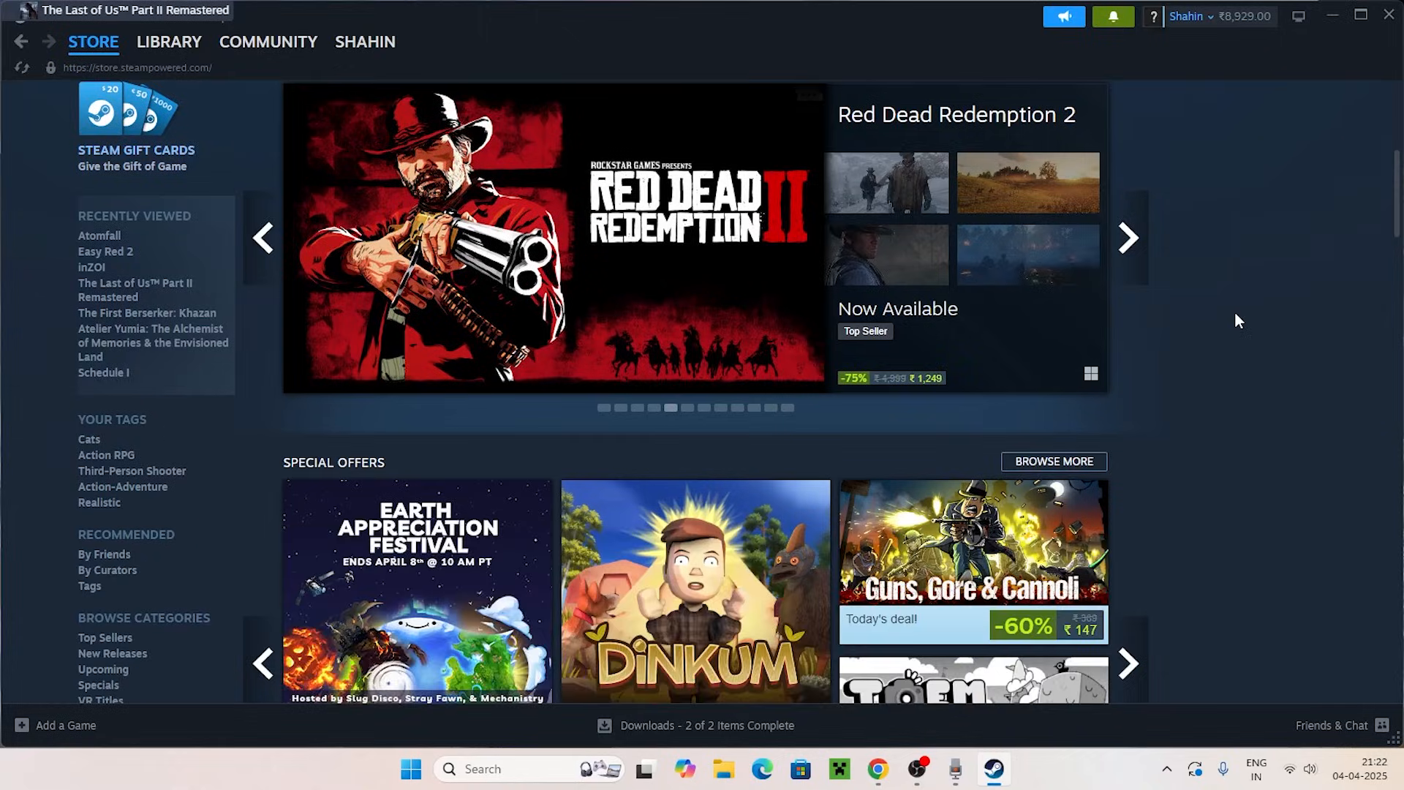
scroll(1234, 315, "up", 2)
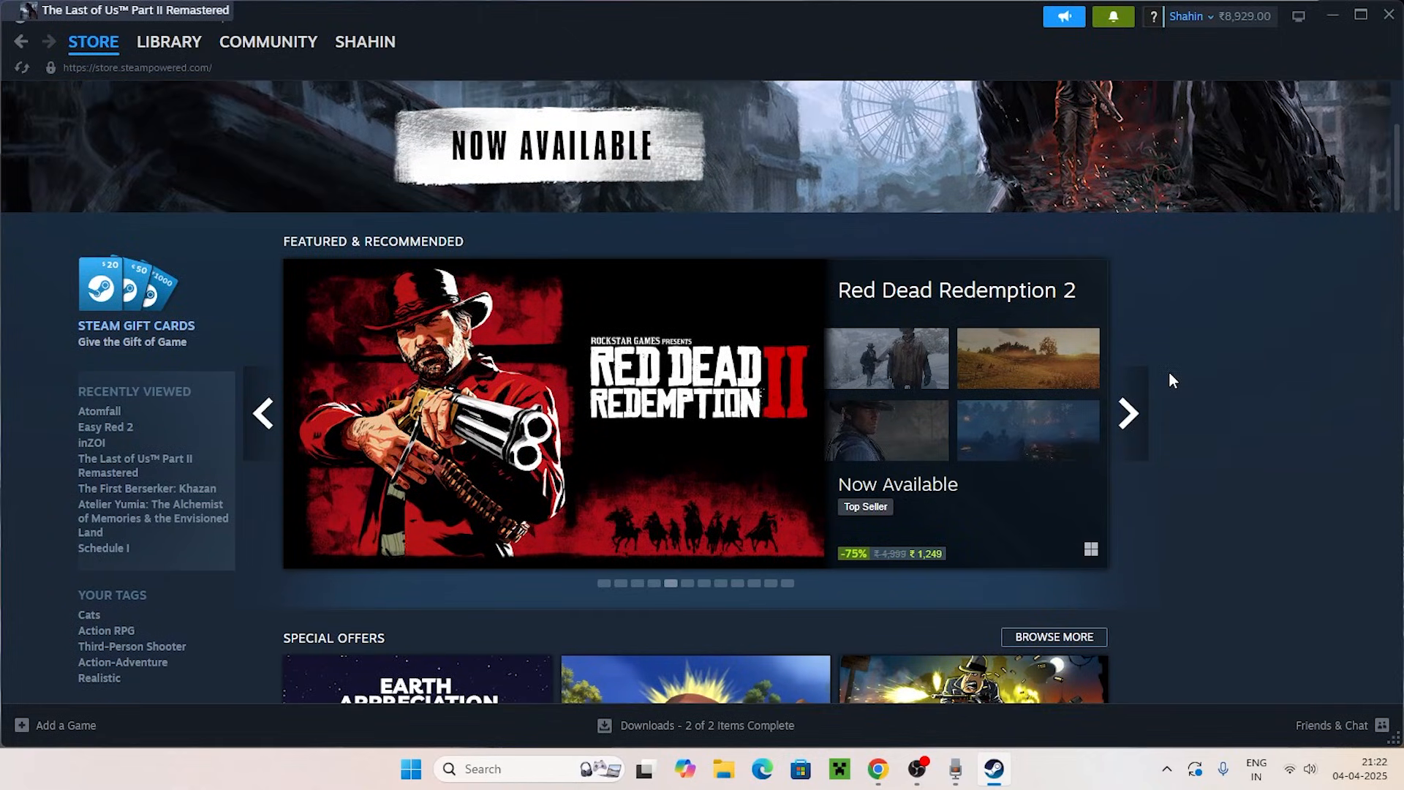
left_click(929, 290)
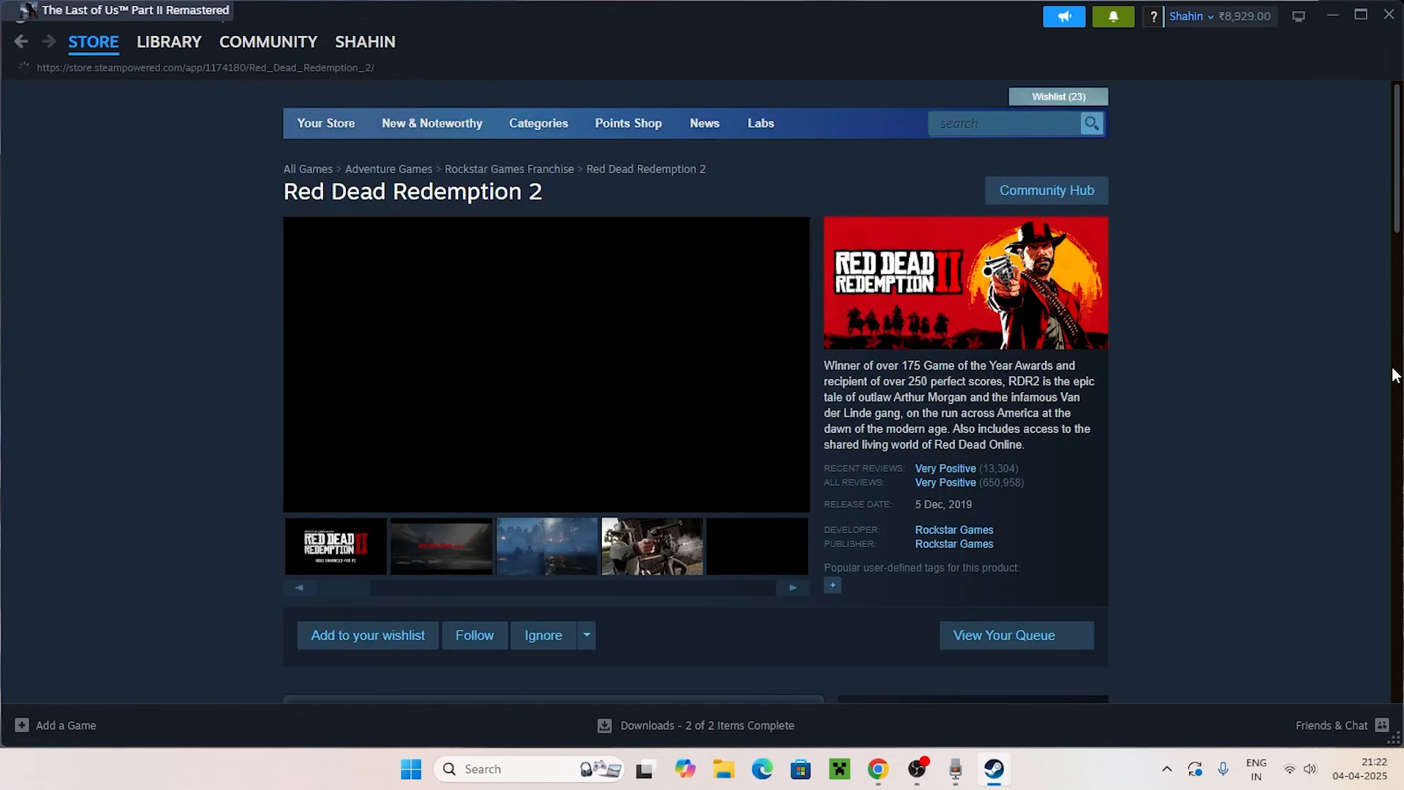